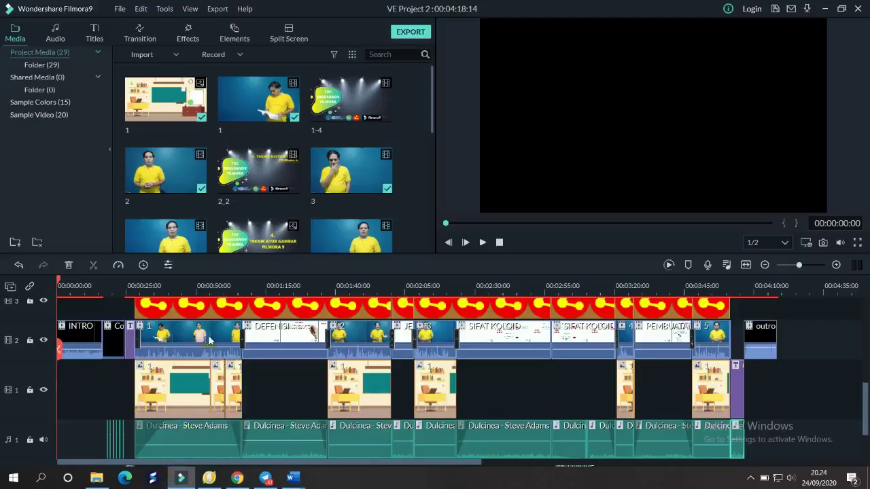
# - Look through the imported project media and the arrangement of clips across the timeline's video and audio tracks
pyautogui.scroll(3, 292, 371)
pyautogui.scroll(-2, 292, 370)
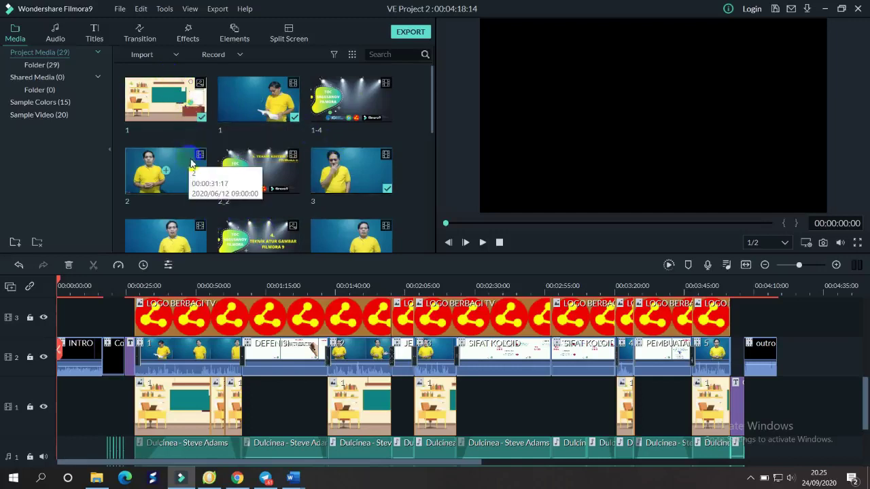
pyautogui.scroll(-5, 198, 155)
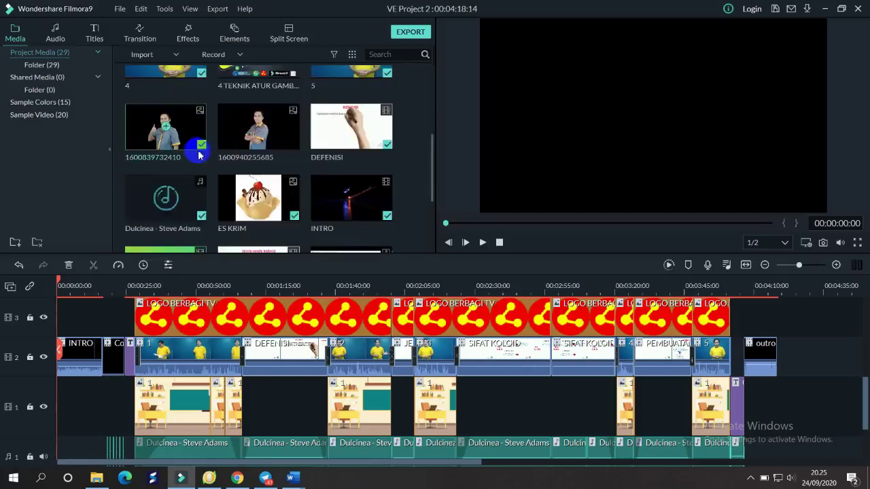
pyautogui.scroll(5, 194, 140)
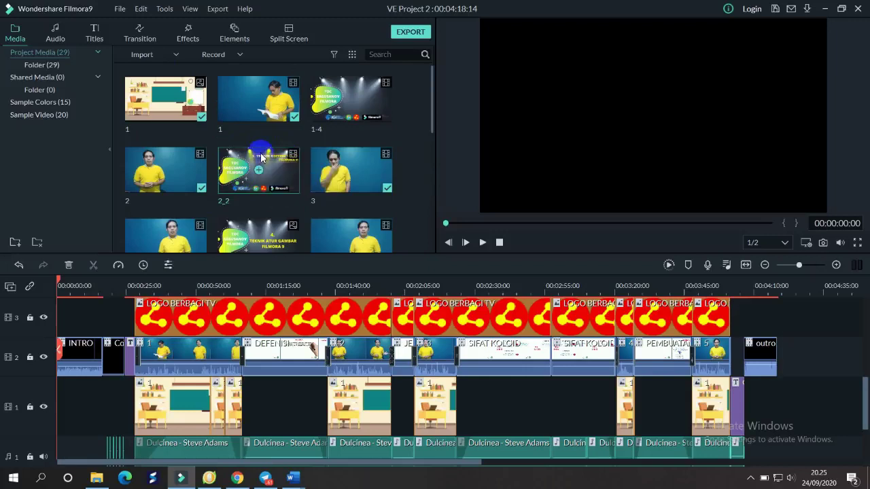
pyautogui.moveTo(261, 158); pyautogui.dragTo(323, 334)
pyautogui.scroll(-2, 324, 334)
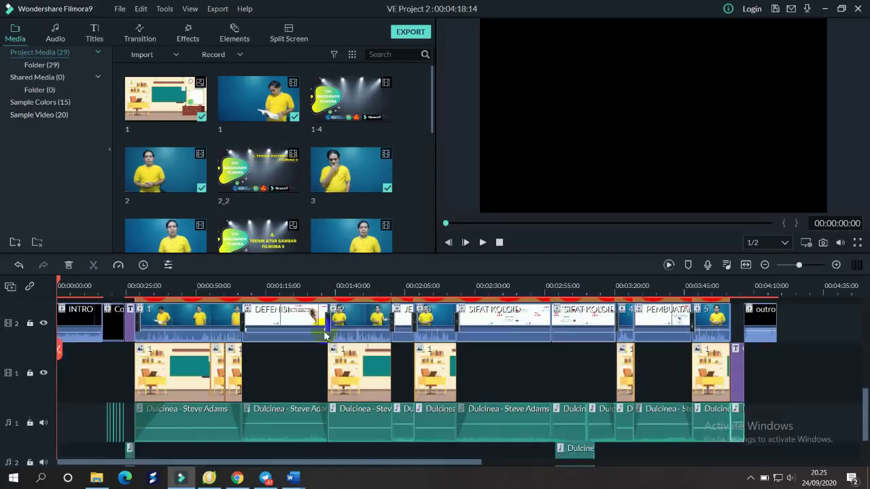
pyautogui.scroll(1, 326, 334)
pyautogui.moveTo(276, 347)
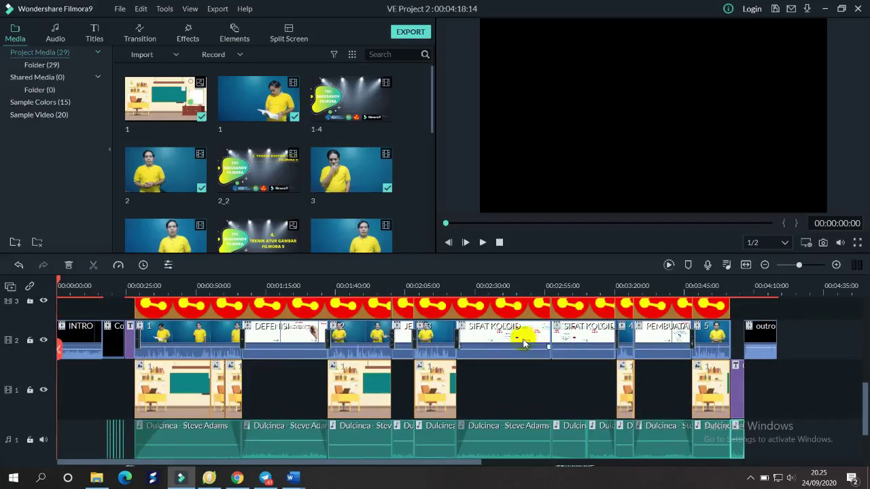
pyautogui.scroll(2, 329, 359)
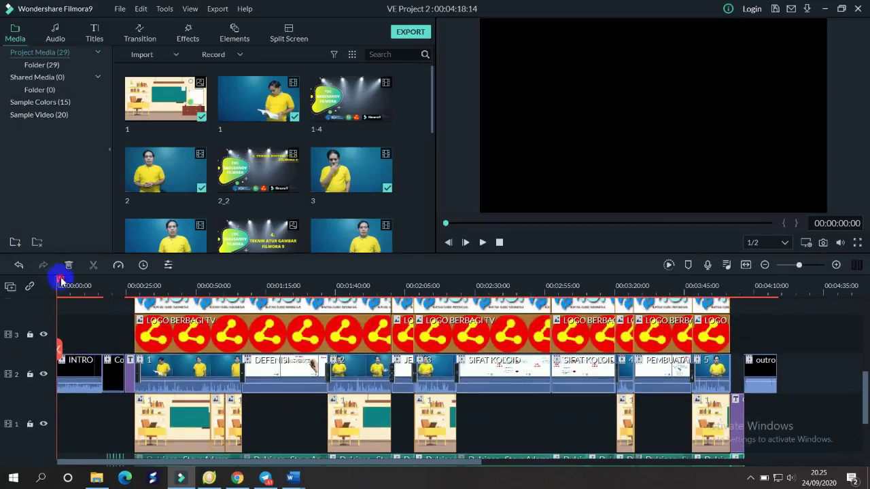
# - Preview the countdown clip that follows the INTRO, starting playback at 00:00:16:19
pyautogui.moveTo(59, 280); pyautogui.dragTo(183, 287)
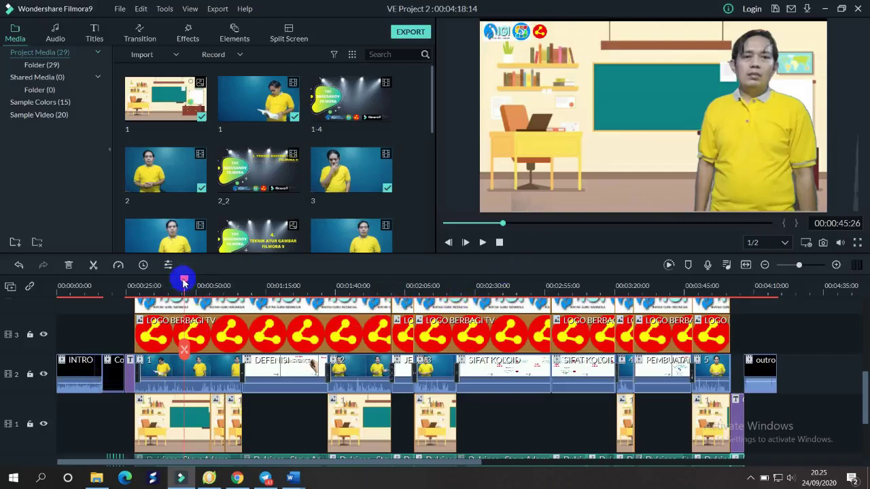
pyautogui.moveTo(184, 282); pyautogui.dragTo(103, 285)
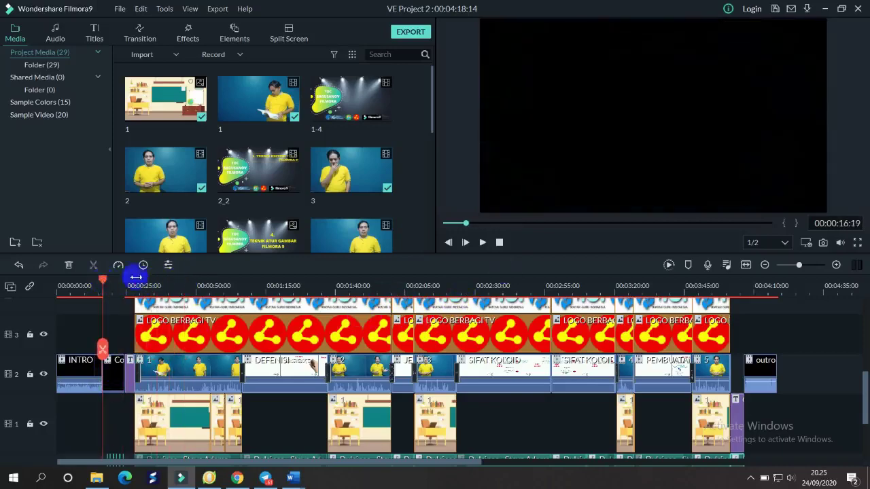
pyautogui.click(483, 243)
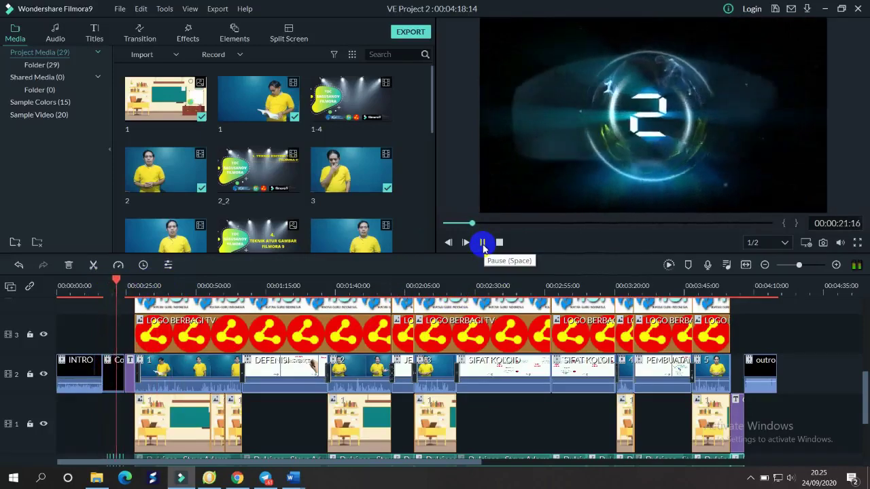
pyautogui.click(483, 244)
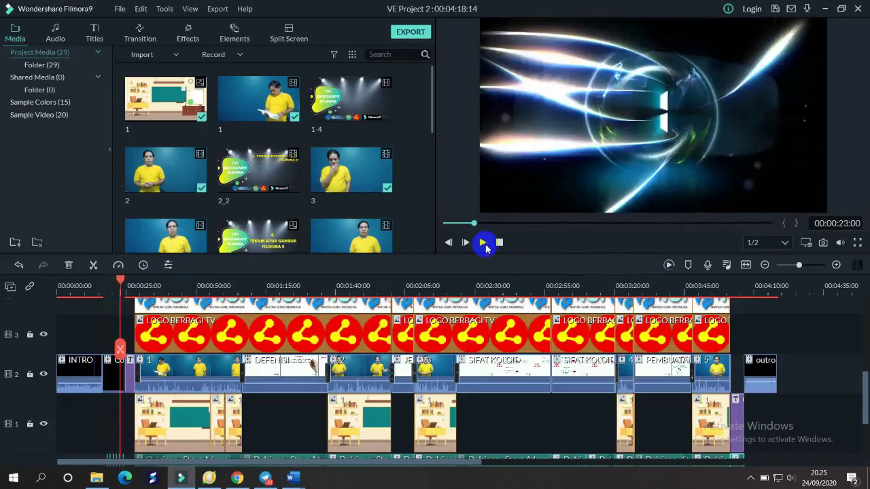
# - Examine the volume and fade settings of the first three Dulcinea music clips on audio track 1
pyautogui.scroll(-1, 466, 272)
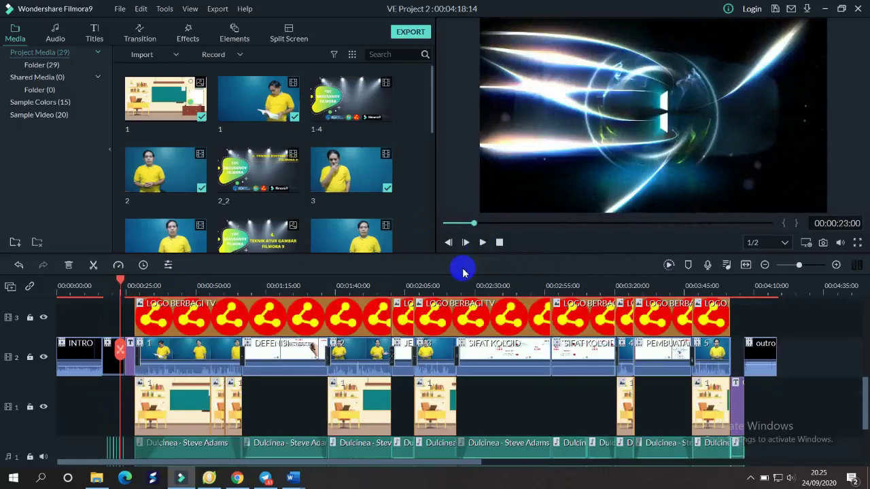
pyautogui.scroll(-1, 462, 272)
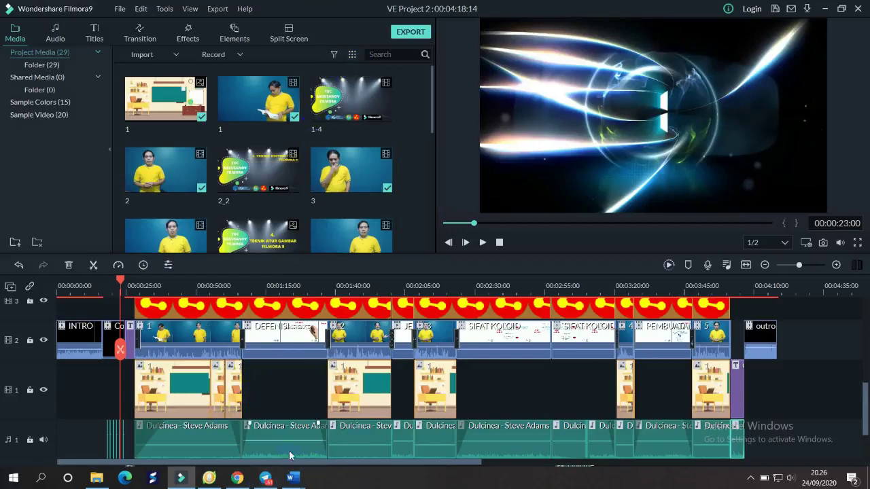
pyautogui.click(198, 446)
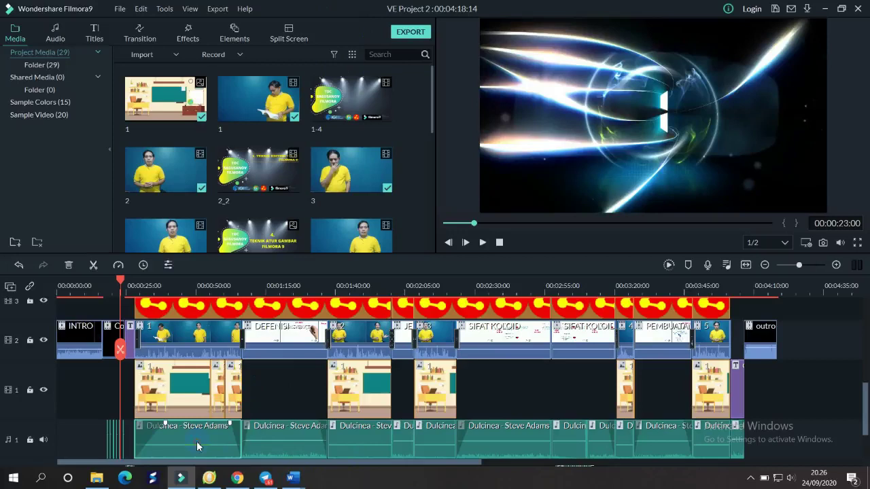
pyautogui.doubleClick(197, 446)
pyautogui.scroll(-2, 152, 197)
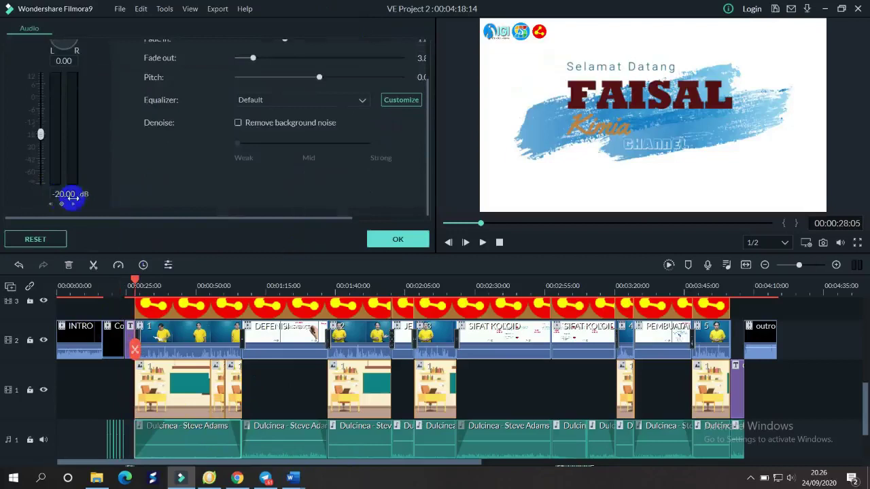
pyautogui.click(290, 441)
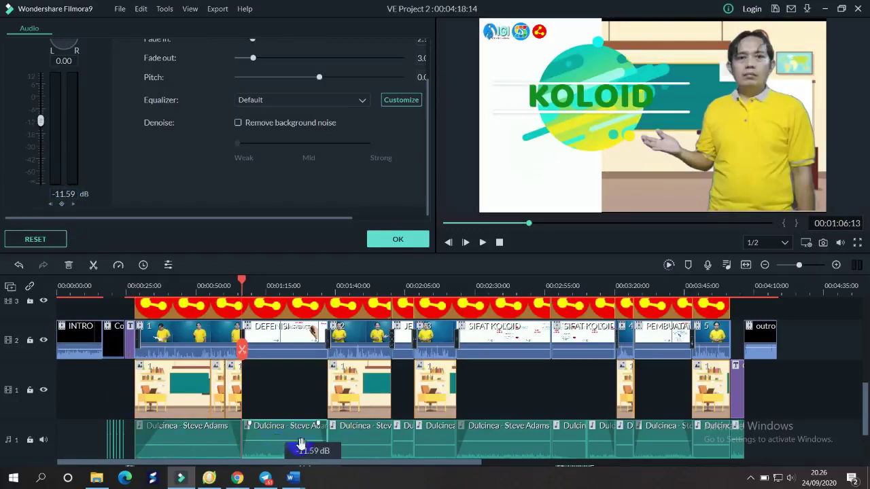
pyautogui.click(357, 449)
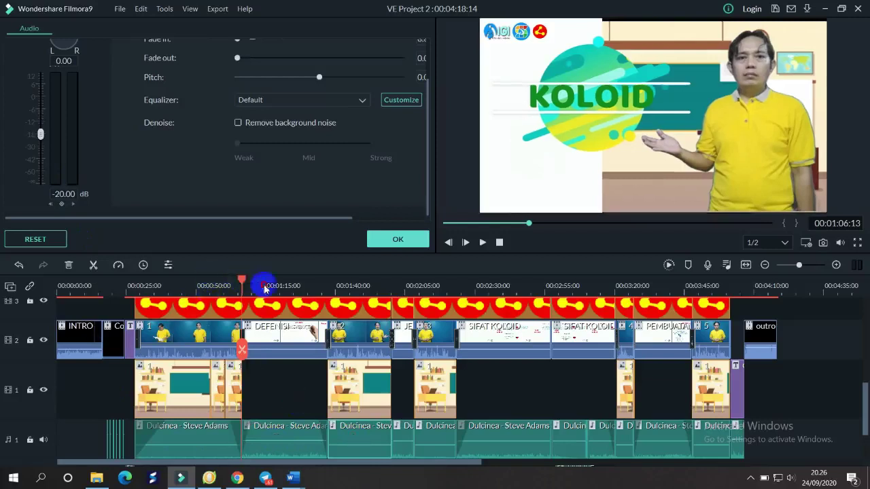
pyautogui.moveTo(266, 283); pyautogui.dragTo(350, 300)
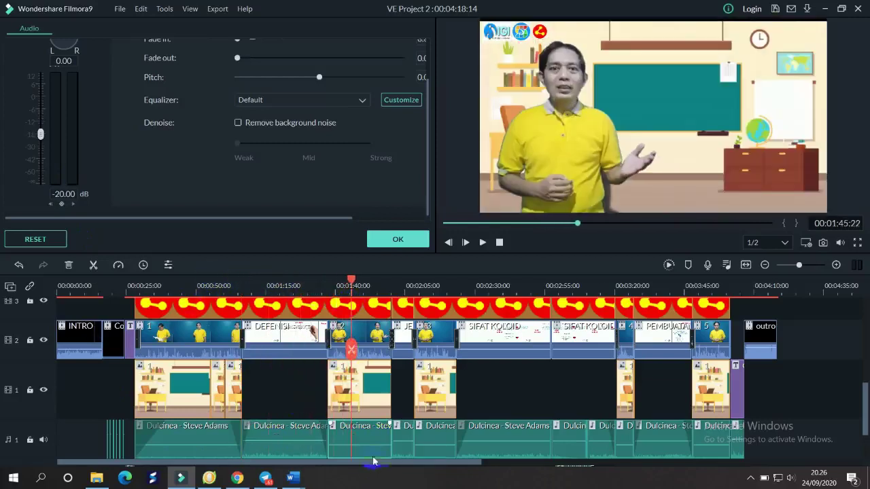
pyautogui.moveTo(364, 443)
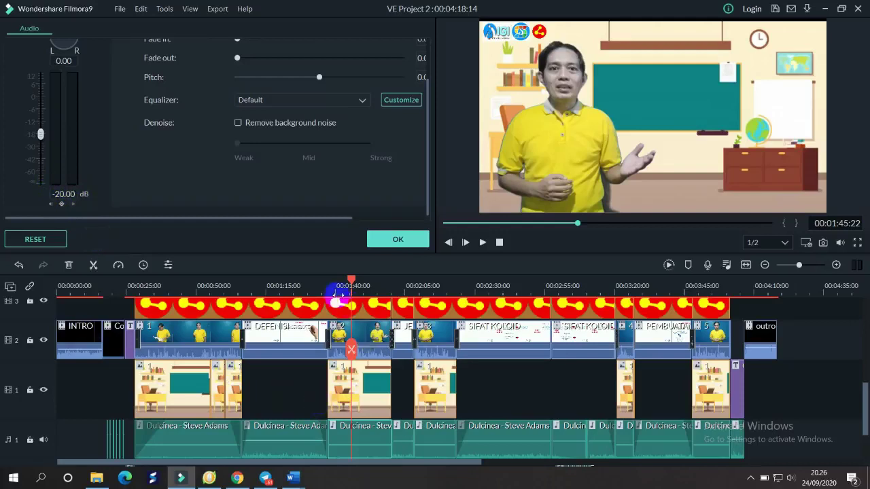
pyautogui.click(384, 240)
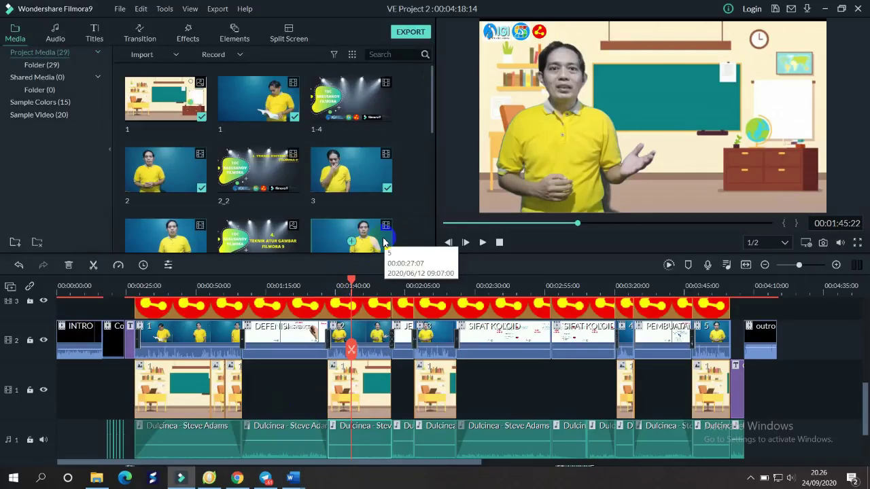
# - Play back the section with the example pictures and captions from about 00:00:43, twice
pyautogui.click(385, 304)
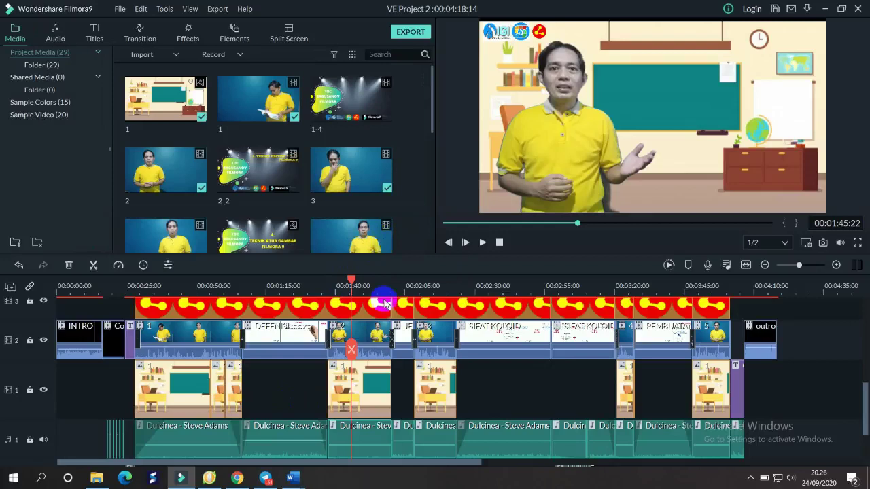
pyautogui.click(264, 408)
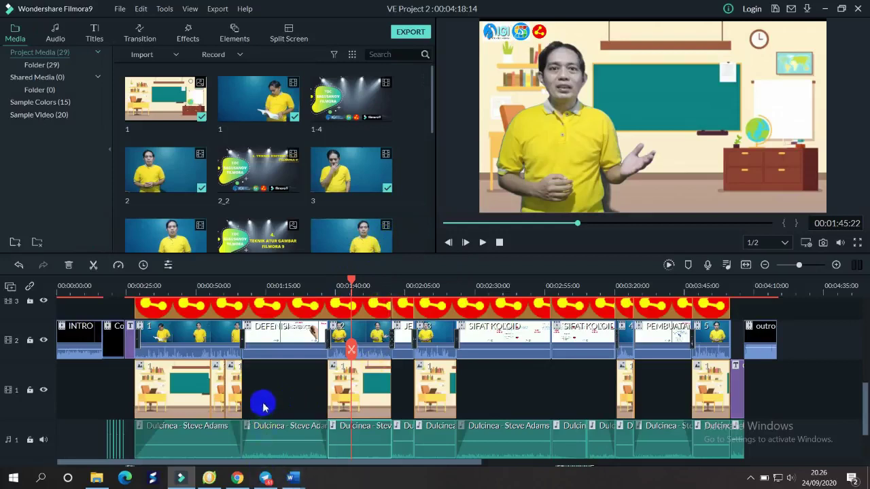
pyautogui.scroll(5, 265, 407)
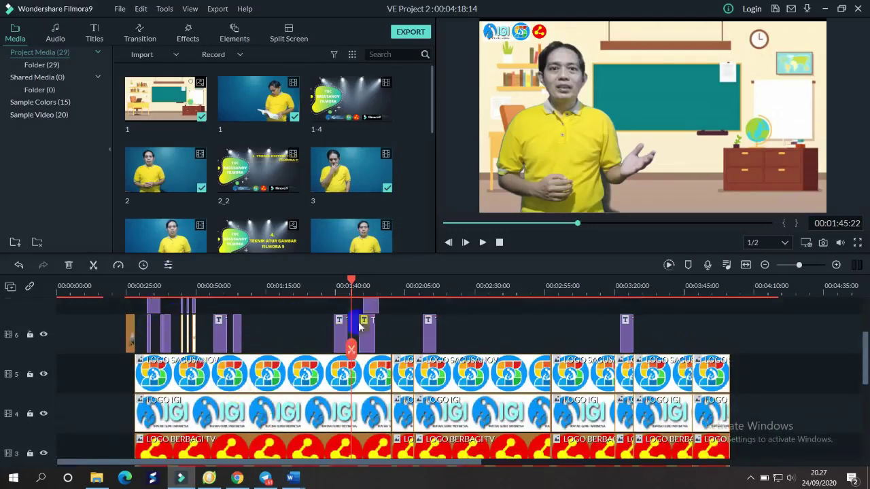
pyautogui.moveTo(352, 279); pyautogui.dragTo(177, 284)
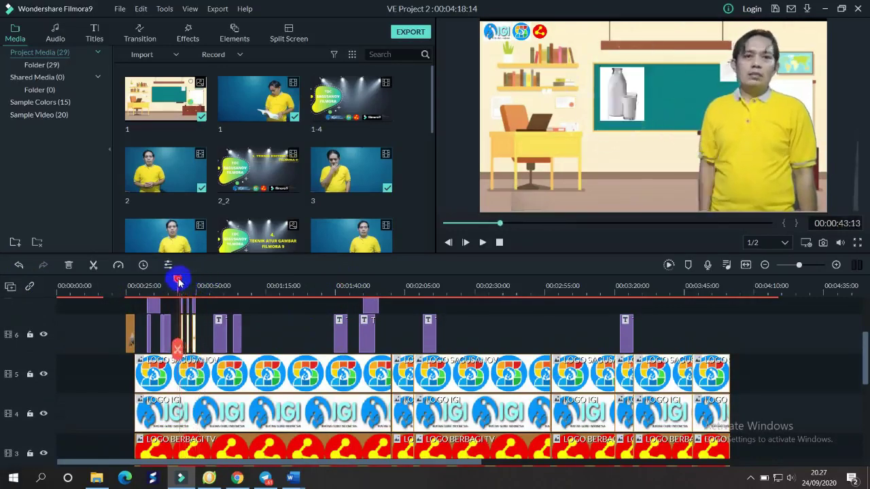
pyautogui.click(483, 243)
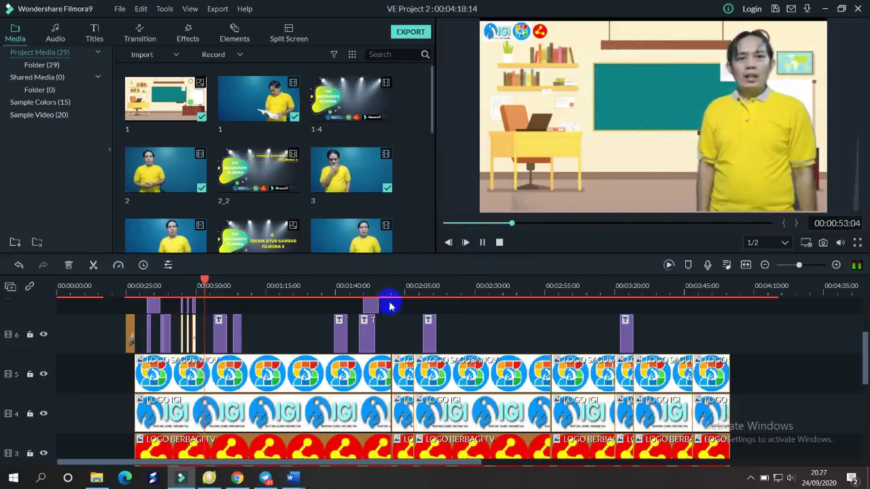
pyautogui.click(482, 242)
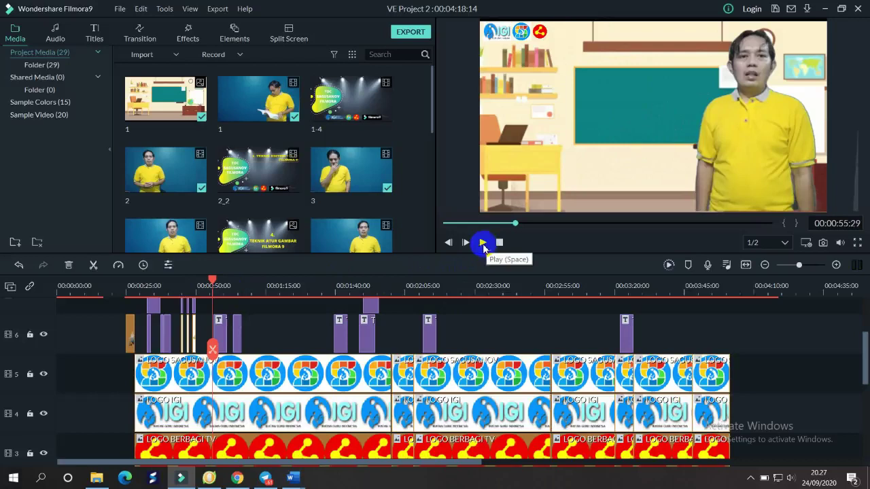
pyautogui.moveTo(209, 281); pyautogui.dragTo(180, 287)
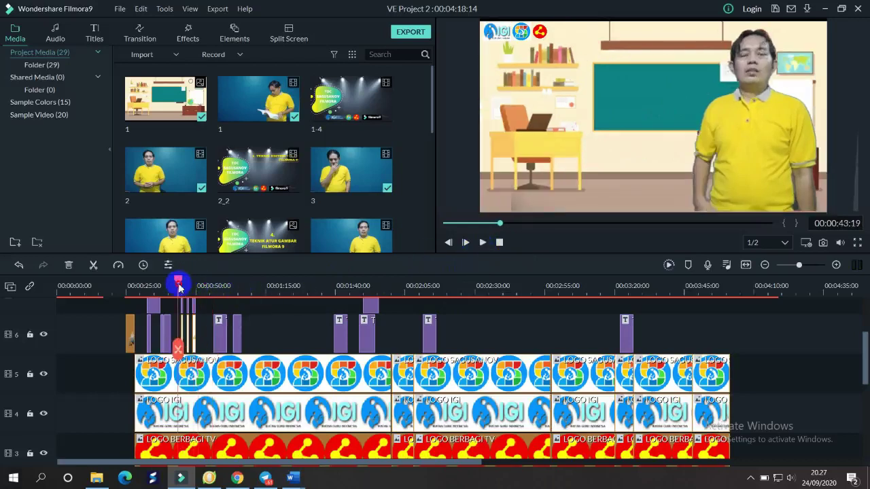
pyautogui.click(482, 243)
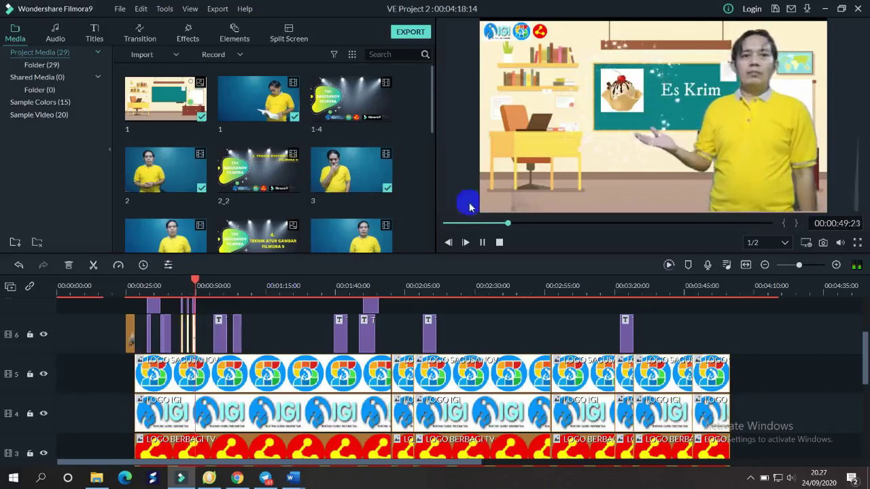
pyautogui.click(482, 244)
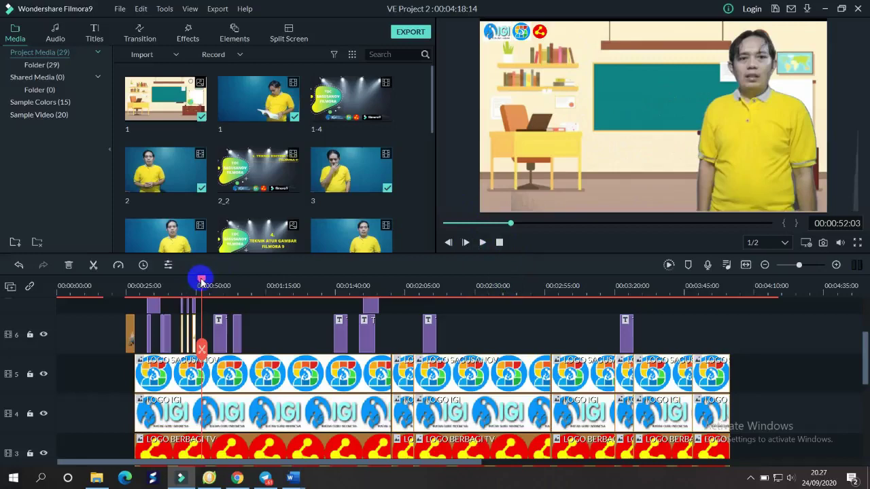
# - Play the video from the countdown at 00:00:22:28 past the "Semangat Belajar" text on the blackboard
pyautogui.moveTo(202, 281); pyautogui.dragTo(120, 280)
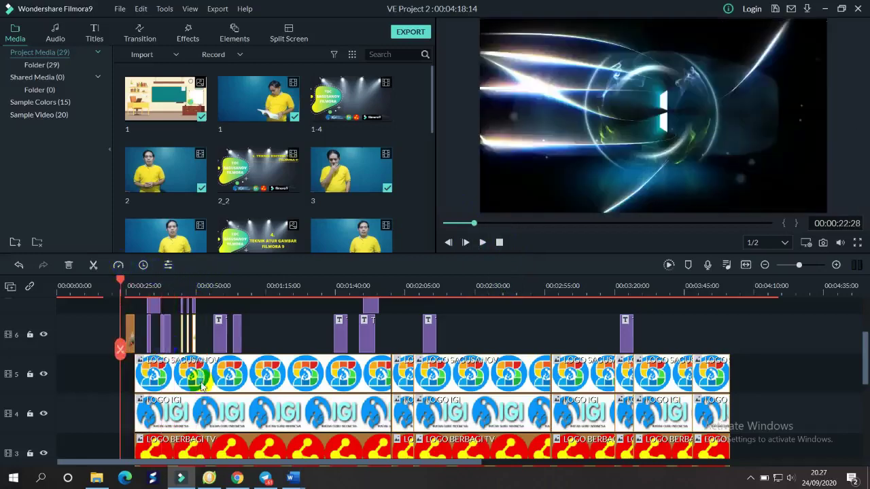
pyautogui.scroll(-2, 202, 386)
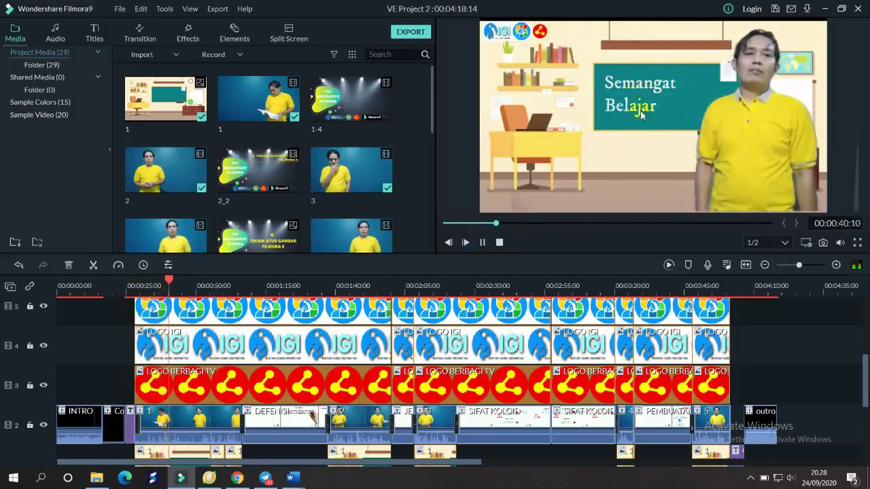
pyautogui.click(482, 242)
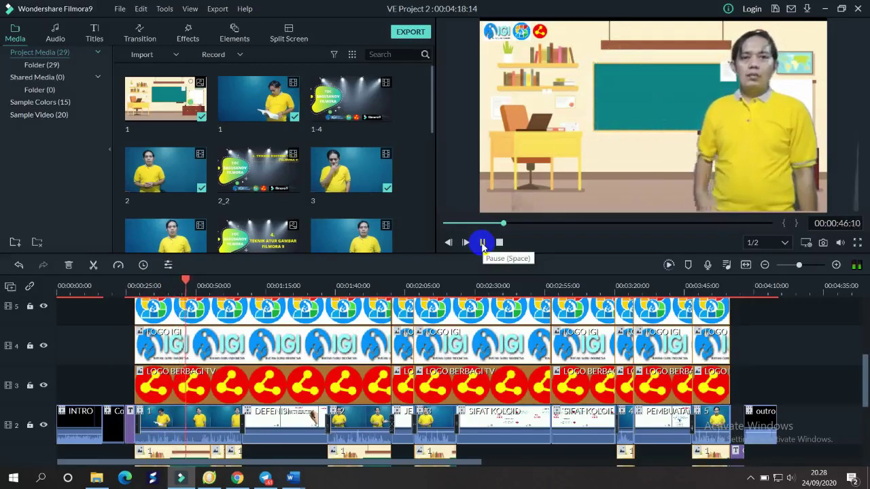
pyautogui.click(483, 243)
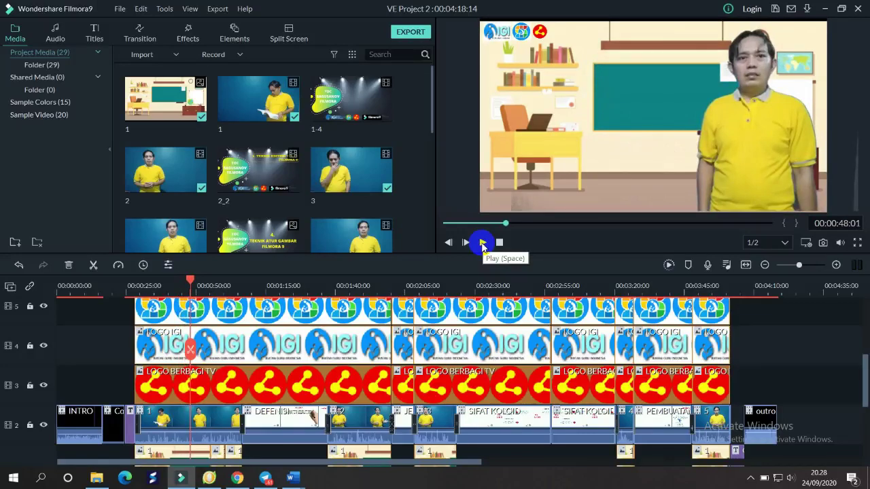
# - Show the title and effect tracks 6 to 8 and move the playhead to the welcome title at 00:00:27:05
pyautogui.scroll(2, 299, 385)
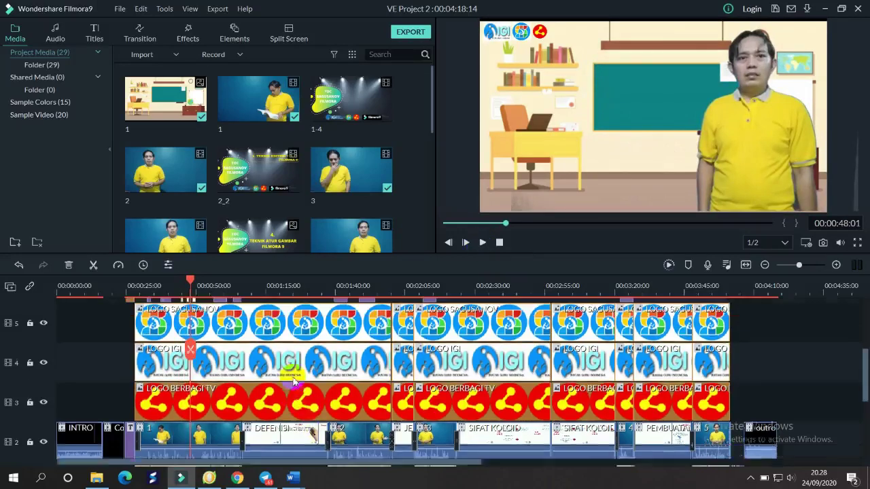
pyautogui.scroll(3, 296, 382)
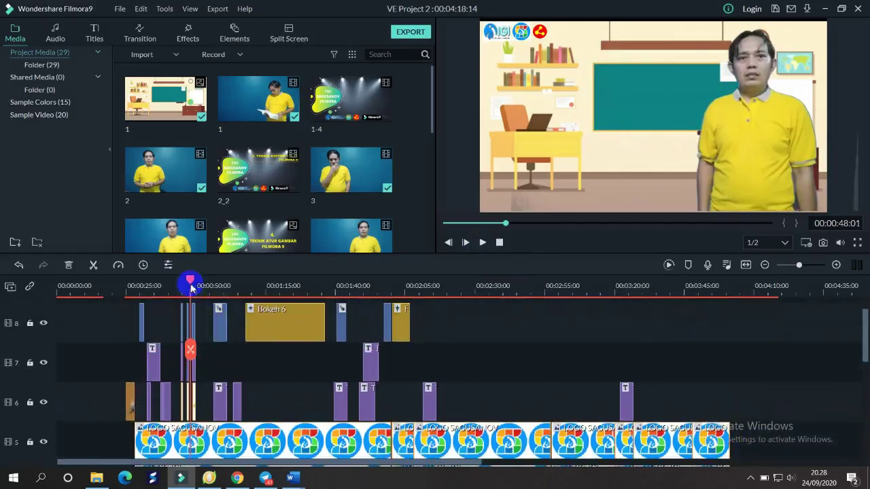
pyautogui.moveTo(190, 285); pyautogui.dragTo(132, 286)
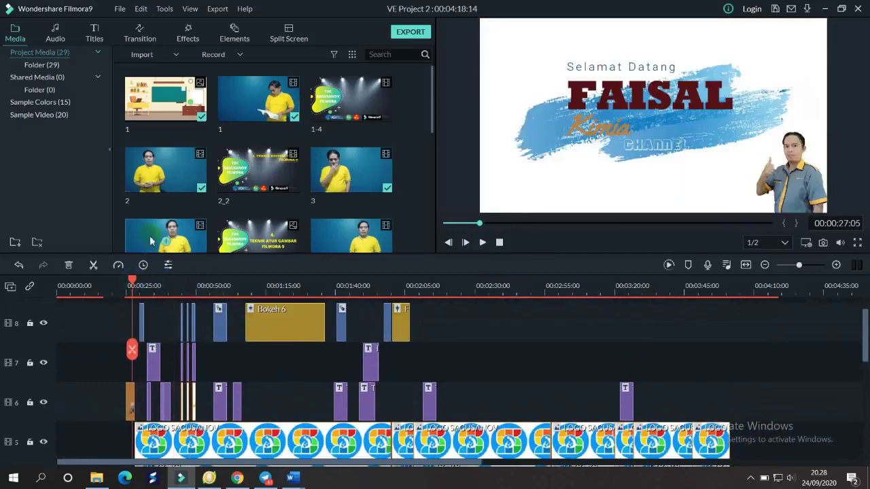
# - Show the Effects library and play the Bokeh 6 section from 00:01:05:10 and the film-frame section from 00:01:57:15
pyautogui.click(187, 31)
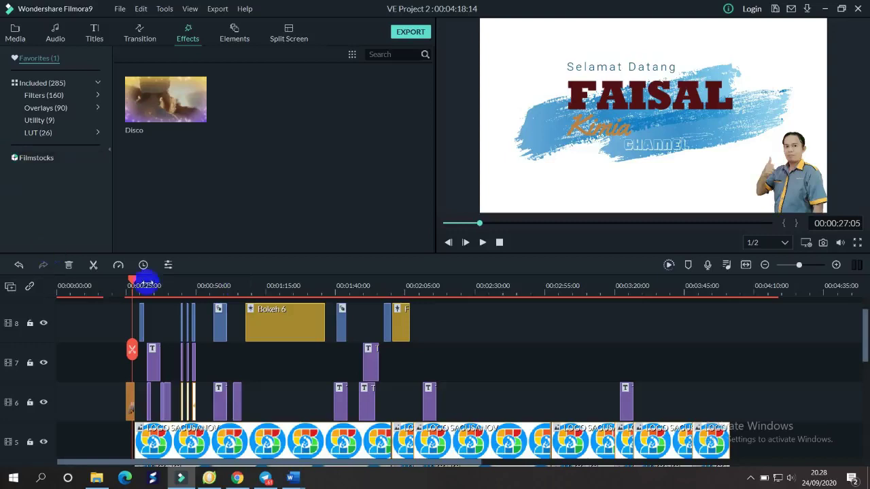
pyautogui.moveTo(132, 280); pyautogui.dragTo(239, 283)
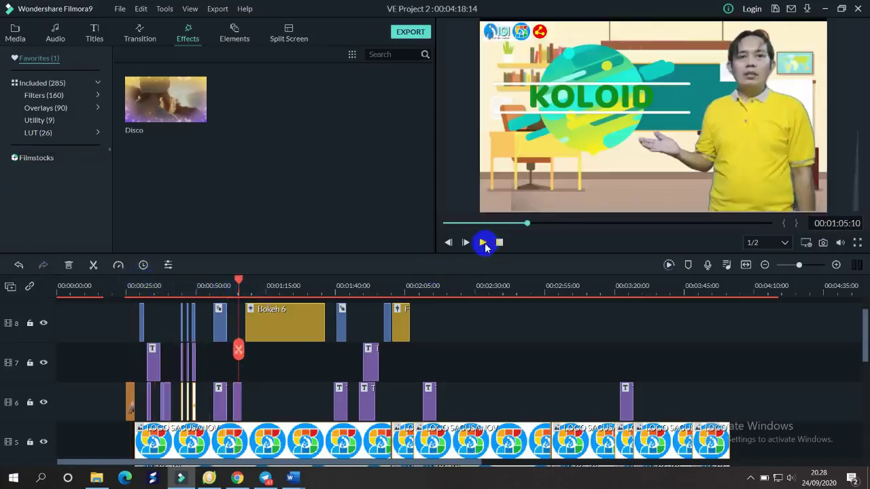
pyautogui.click(482, 242)
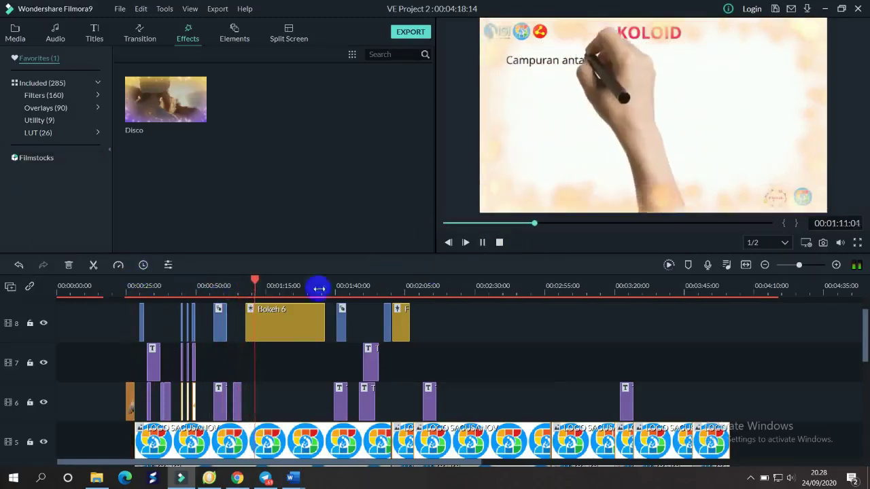
pyautogui.moveTo(259, 282); pyautogui.dragTo(385, 294)
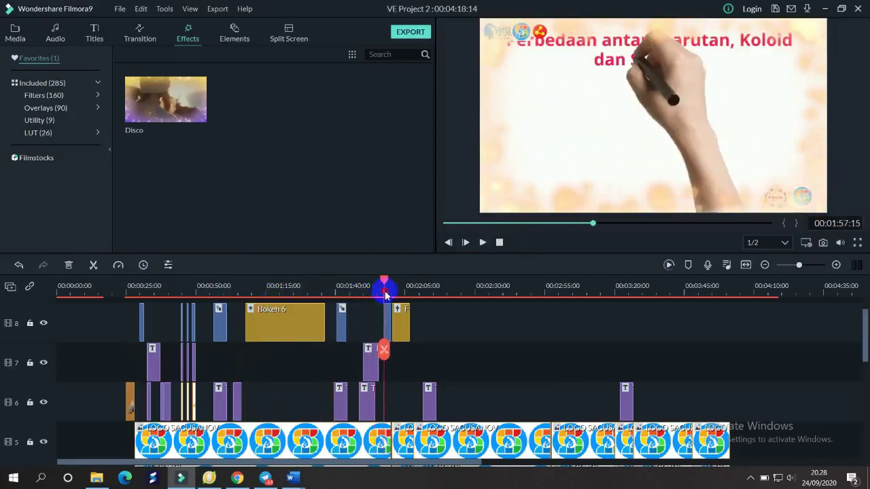
pyautogui.click(483, 242)
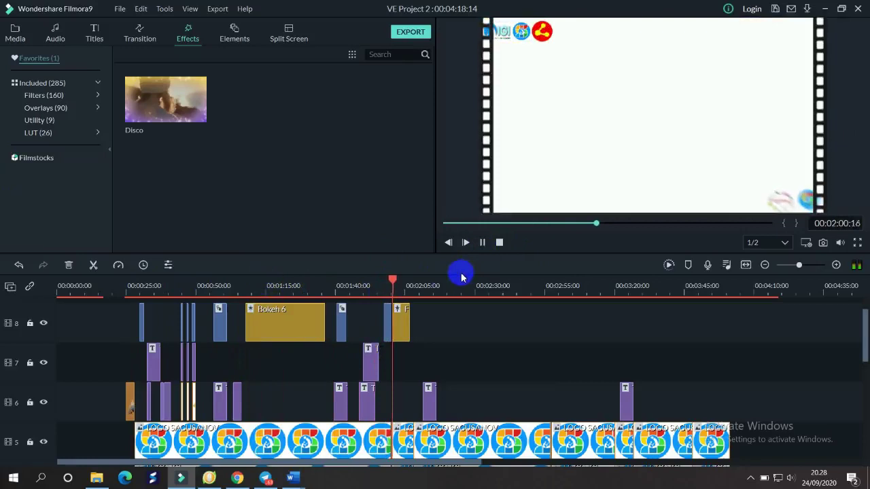
pyautogui.click(482, 243)
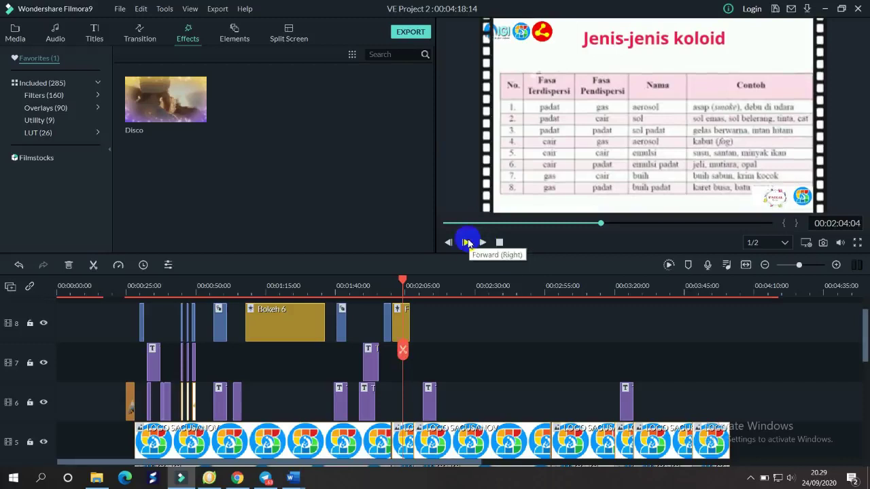
# - Browse the Overlays effects through to the Film frame overlays
pyautogui.click(41, 111)
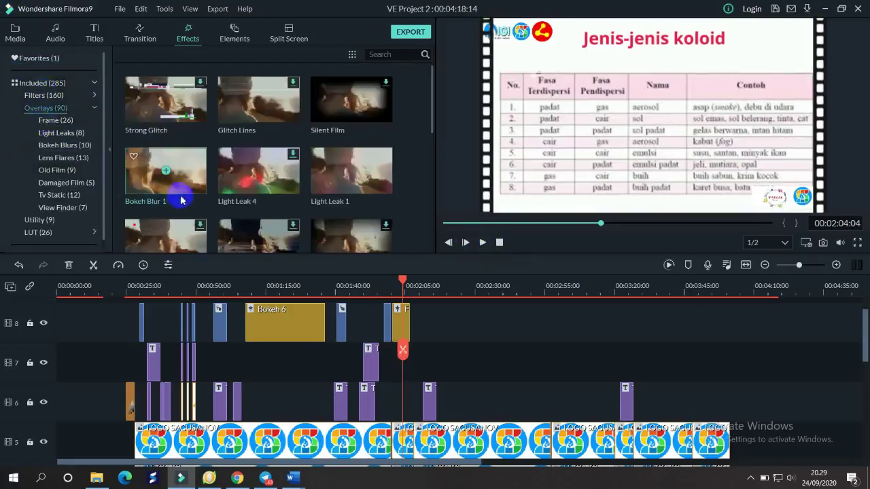
pyautogui.scroll(-5, 235, 181)
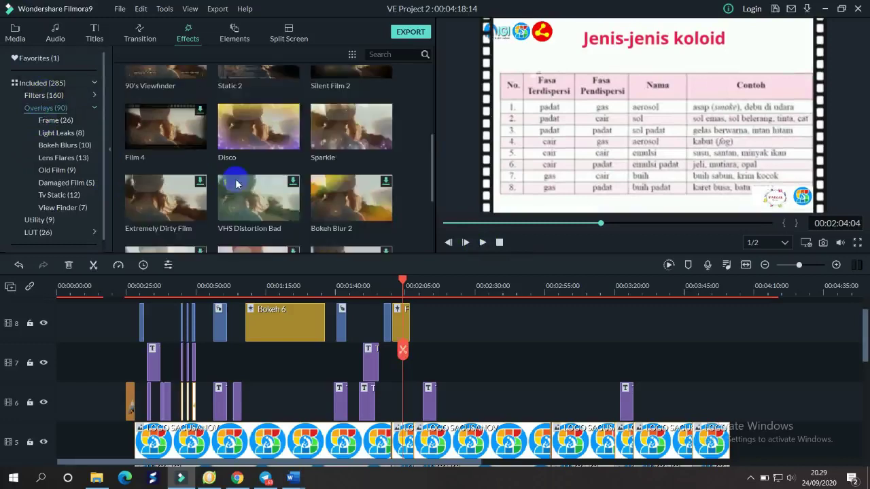
pyautogui.scroll(-3, 236, 184)
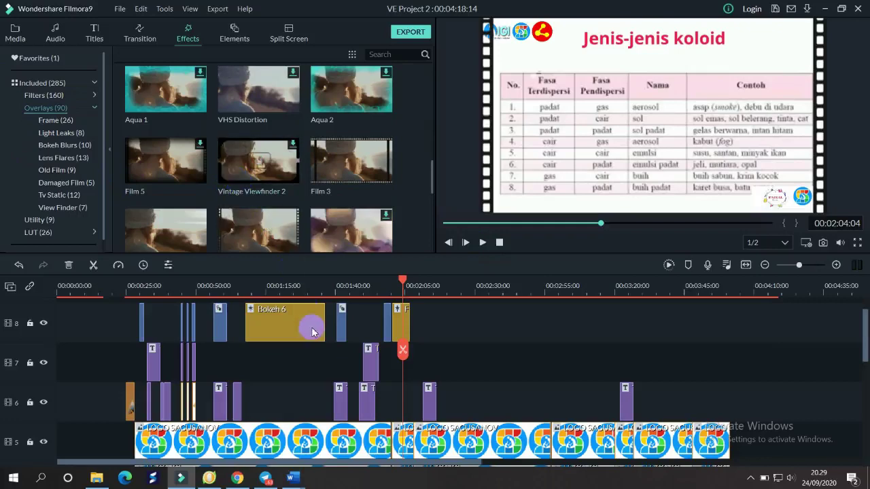
# - Show the Elements library and play the video from just after the welcome title through the example pictures on the blackboard
pyautogui.click(240, 35)
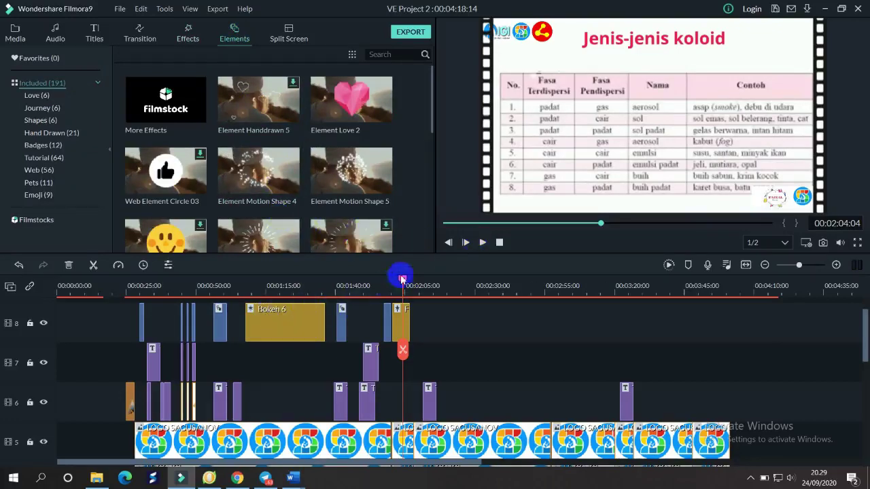
pyautogui.moveTo(402, 281); pyautogui.dragTo(138, 281)
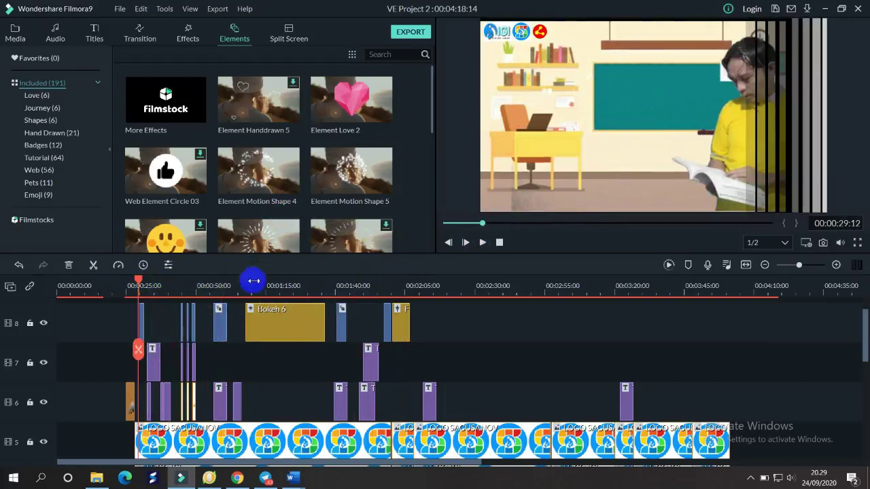
pyautogui.moveTo(136, 280); pyautogui.dragTo(133, 281)
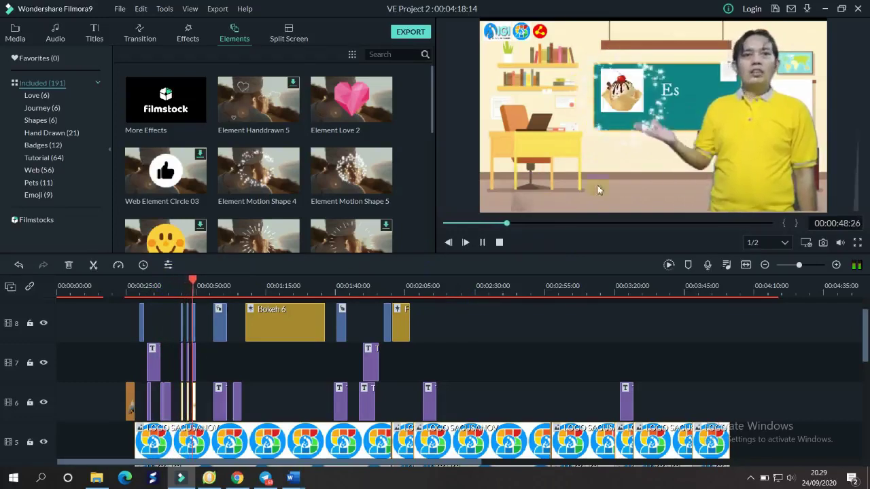
pyautogui.click(483, 243)
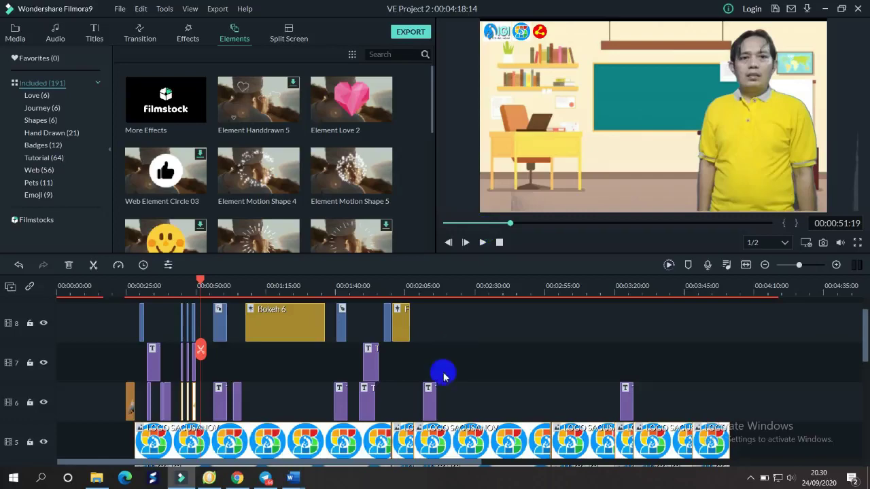
# - Play the transition from clip 1 to the definition clip from 00:01:03:28, and the one from the definition clip to clip 2
pyautogui.scroll(-4, 443, 367)
pyautogui.scroll(-1, 446, 358)
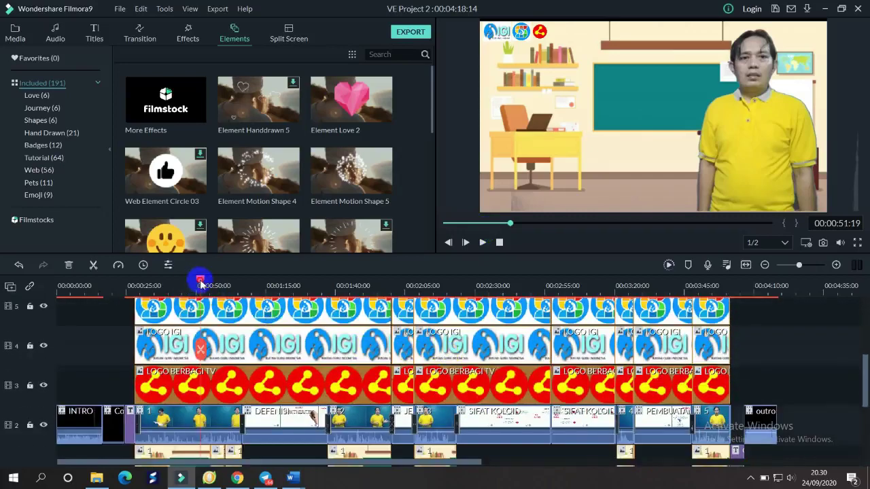
pyautogui.moveTo(200, 281); pyautogui.dragTo(234, 285)
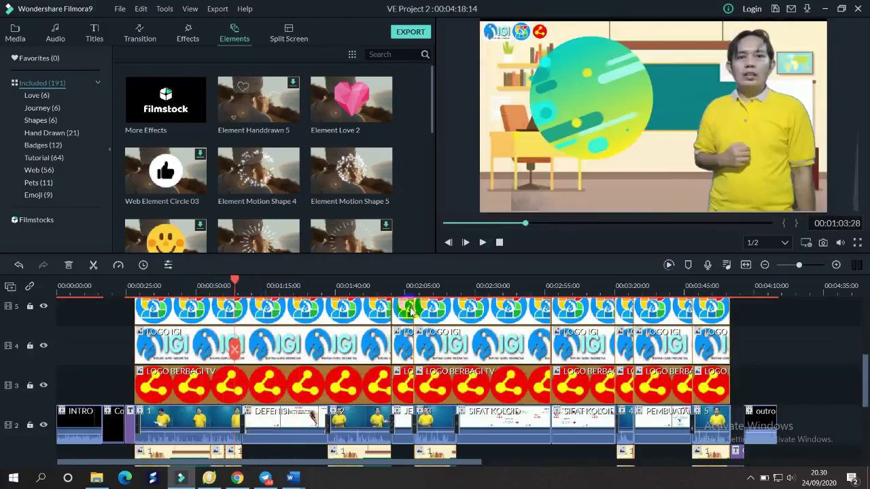
pyautogui.click(478, 249)
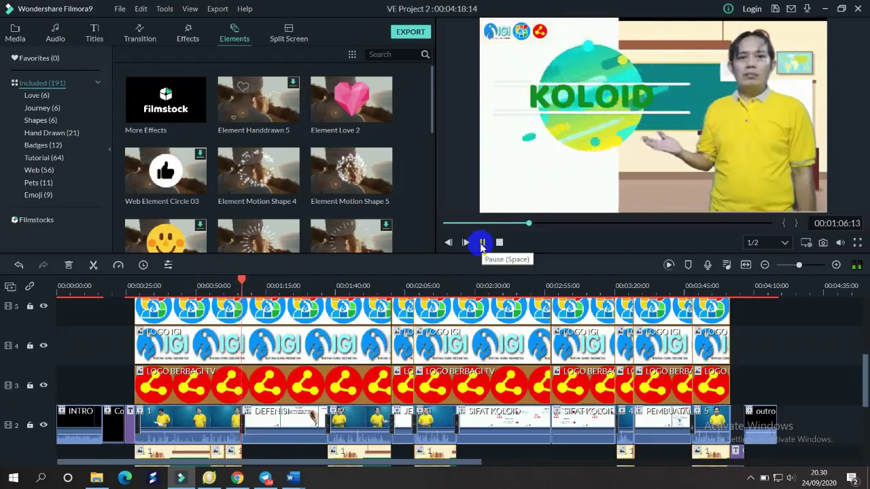
pyautogui.click(482, 242)
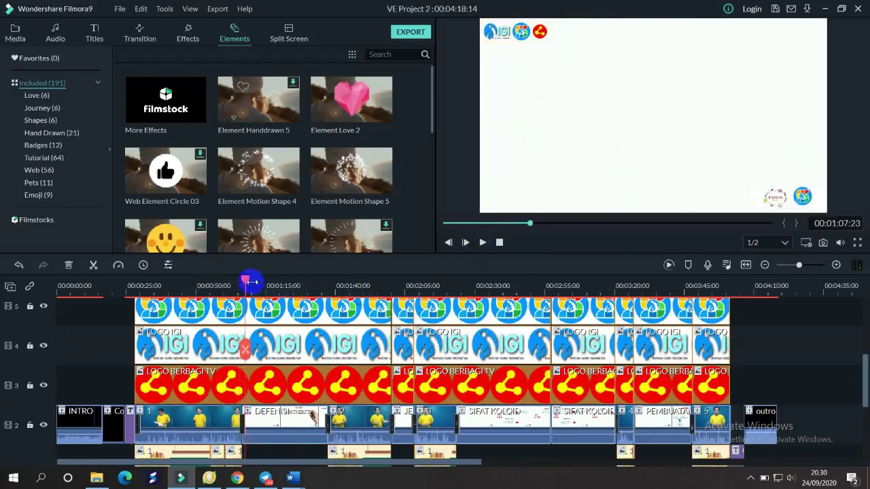
pyautogui.moveTo(244, 282); pyautogui.dragTo(325, 284)
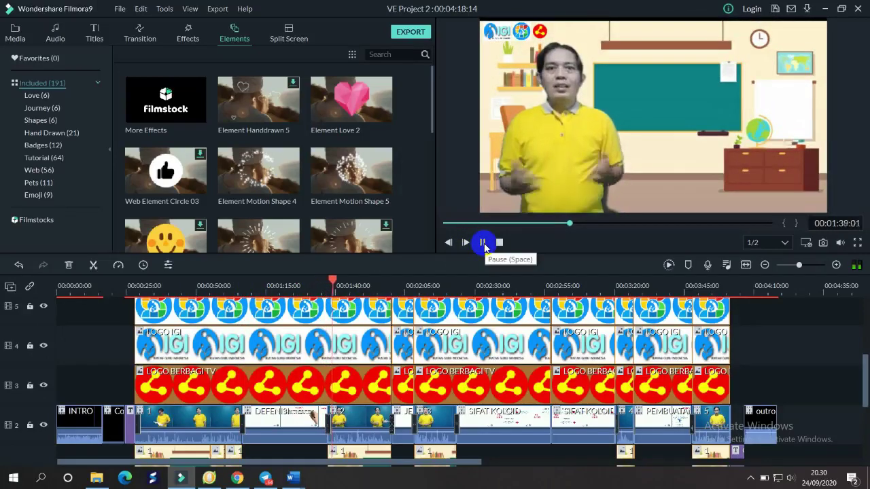
pyautogui.click(483, 244)
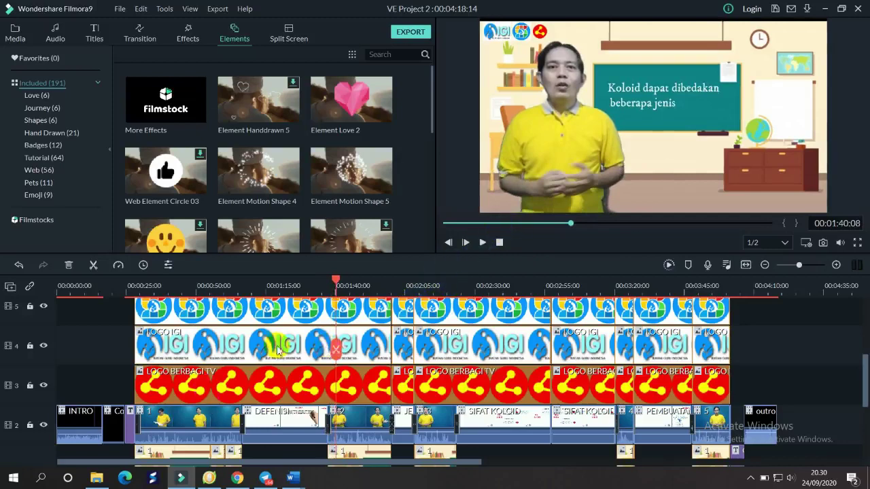
# - Move the playhead to the end of the intro at 00:00:15:00 and browse the Sound Effect audio library
pyautogui.moveTo(334, 280)
pyautogui.mouseDown()
pyautogui.moveTo(91, 292)
pyautogui.moveTo(100, 304)
pyautogui.mouseUp()
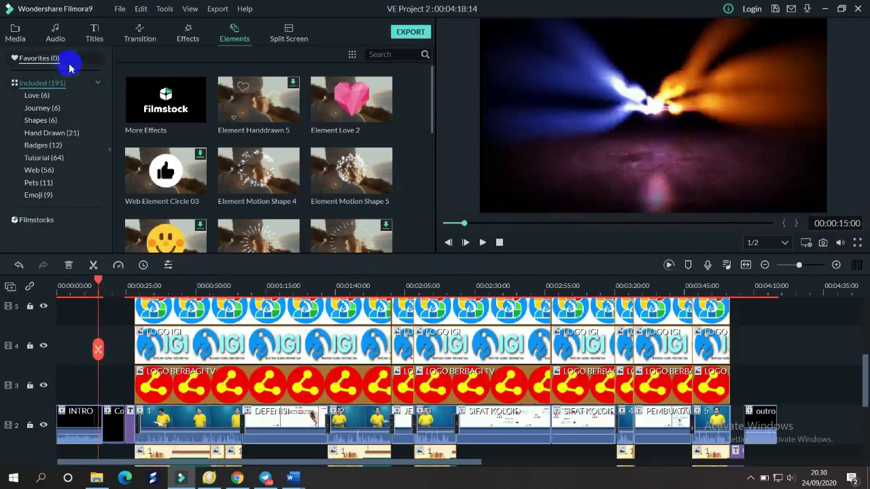
pyautogui.click(55, 33)
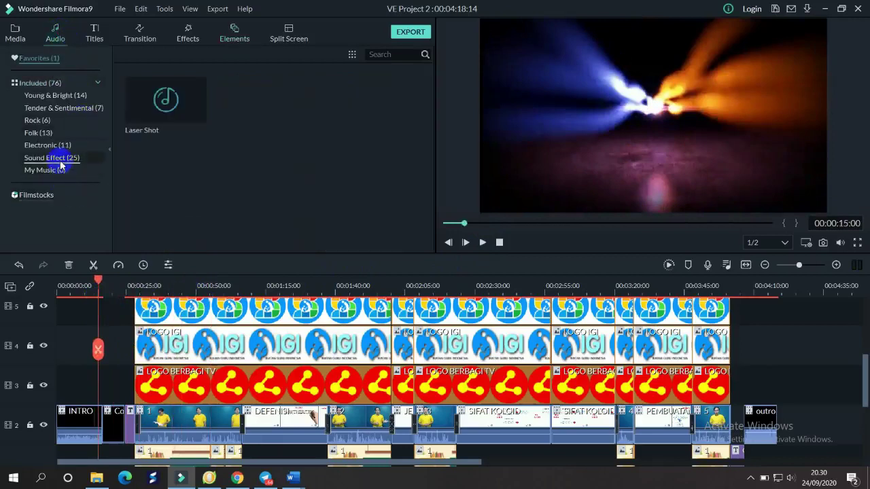
pyautogui.click(60, 160)
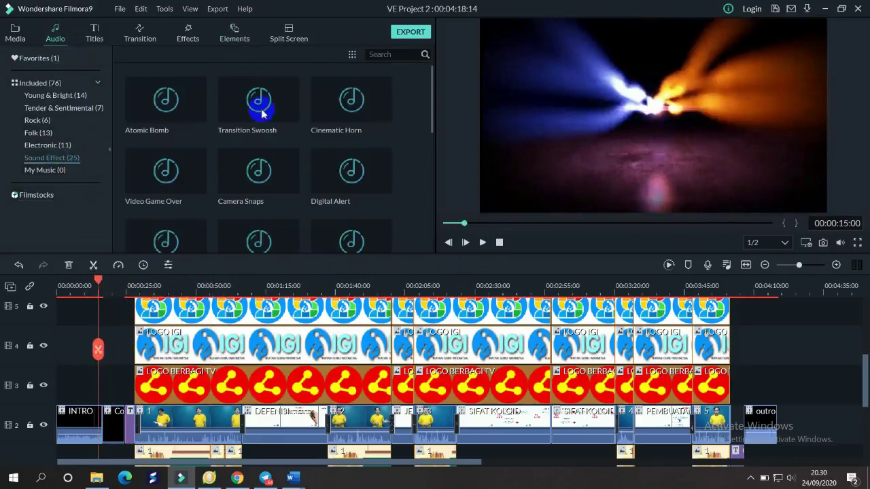
pyautogui.scroll(-5, 301, 170)
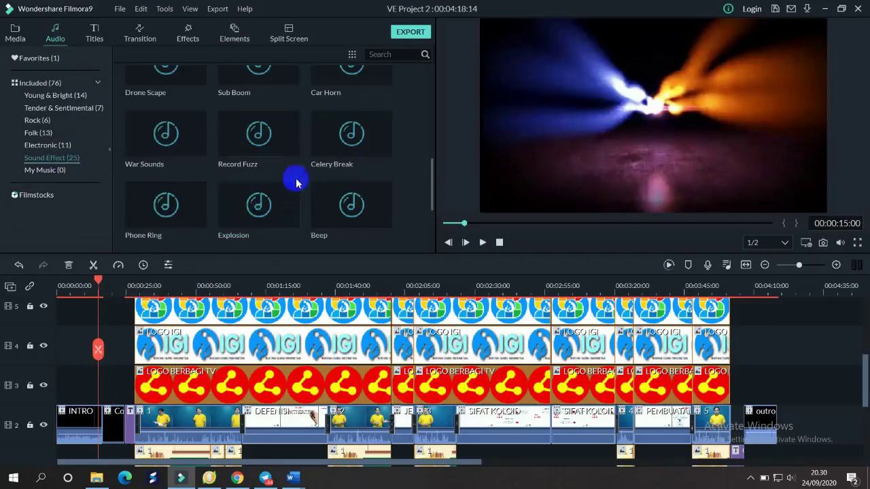
pyautogui.scroll(-2, 296, 170)
pyautogui.scroll(8, 297, 171)
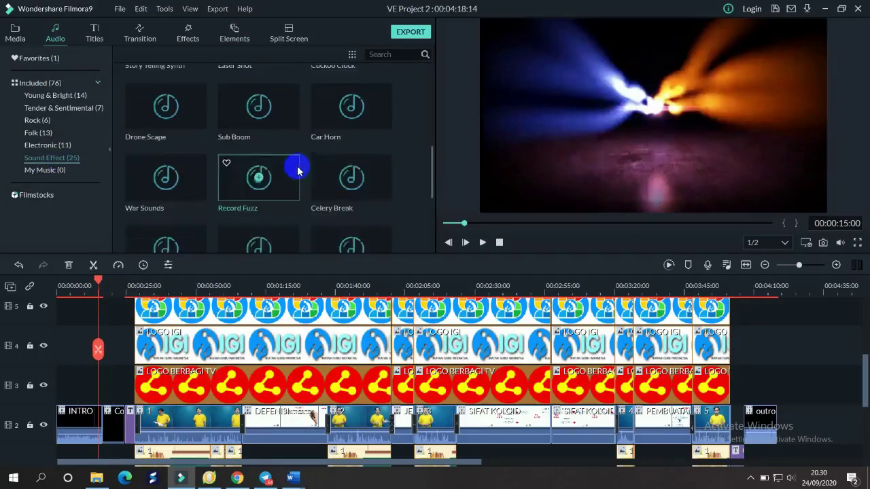
pyautogui.scroll(1, 297, 170)
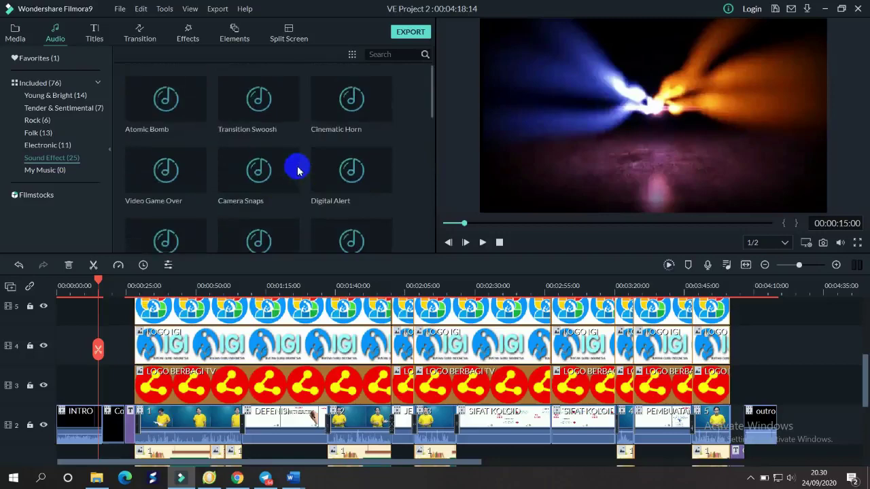
pyautogui.click(320, 167)
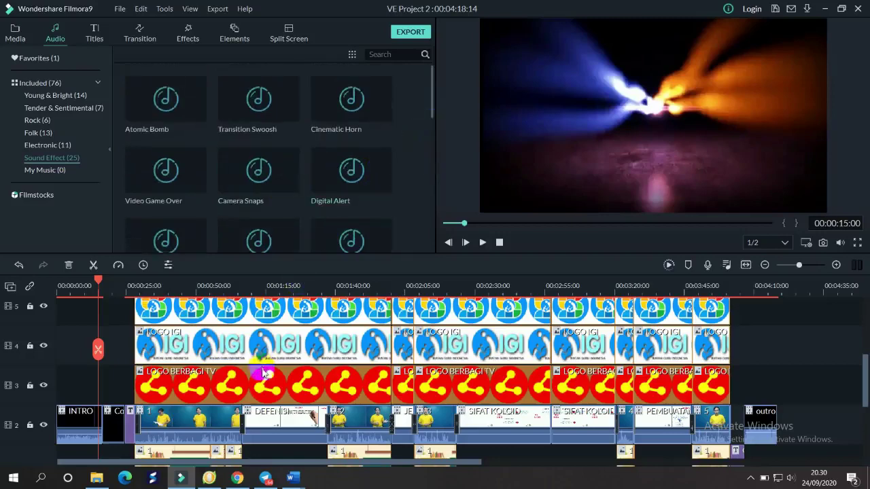
# - Show the audio track and play the countdown from 00:00:15:00, plus the last part of clip 1 up to 00:01:02:24
pyautogui.scroll(-3, 264, 372)
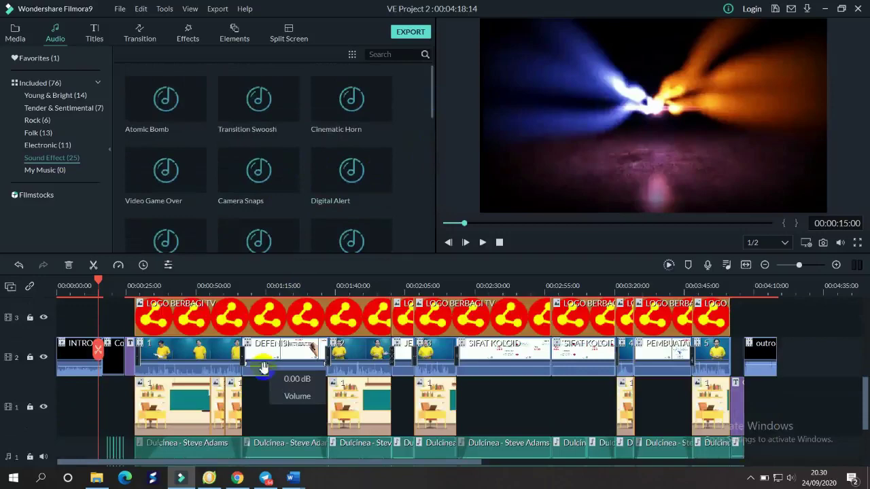
pyautogui.click(483, 243)
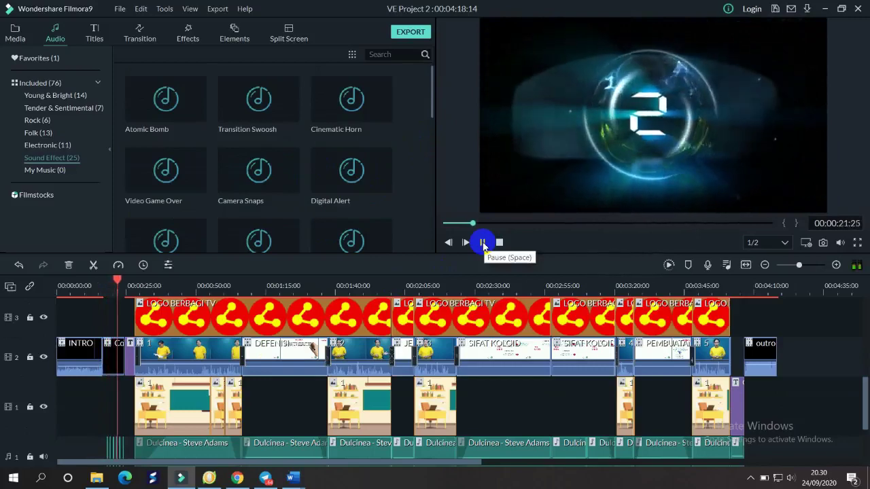
pyautogui.click(483, 243)
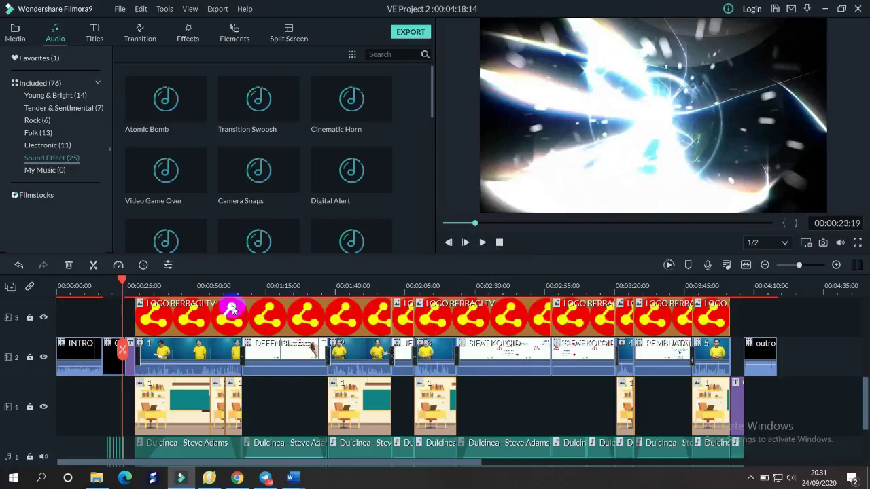
pyautogui.moveTo(121, 279); pyautogui.dragTo(208, 285)
pyautogui.click(482, 243)
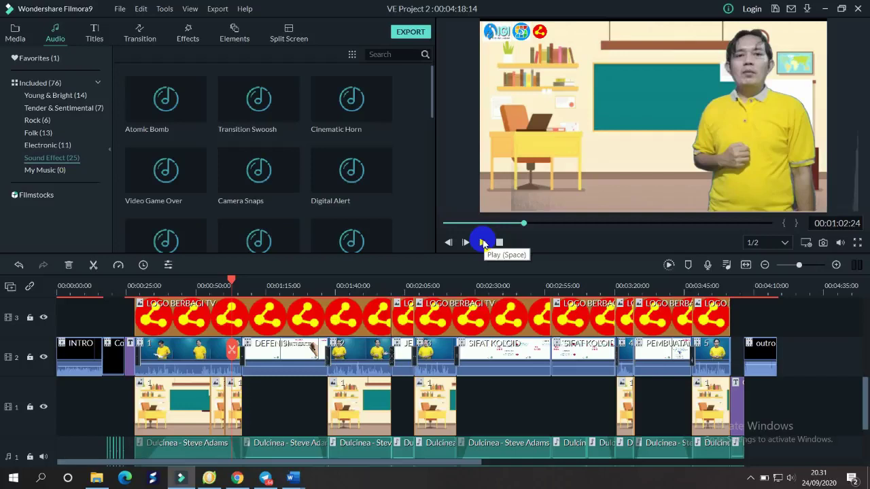
# - Set up a local MP4 export named TUGAS 8 and accept the Best quality settings at 1280x720 and 30 fps
pyautogui.click(15, 31)
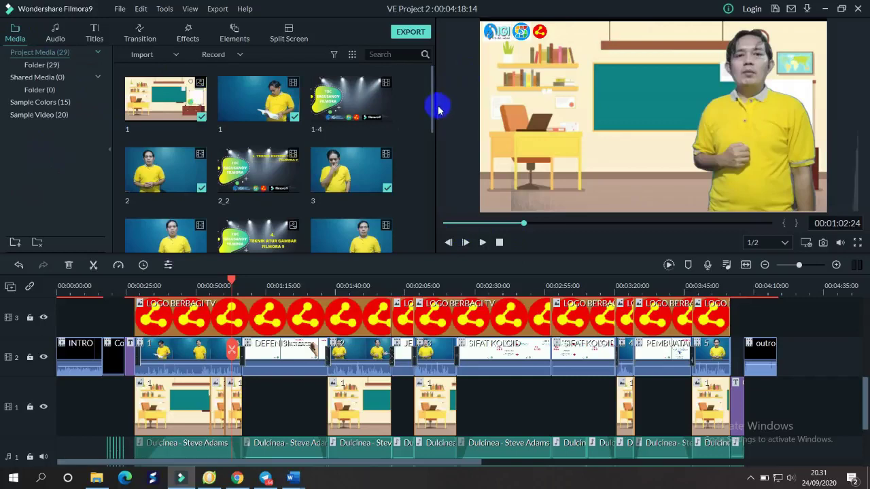
pyautogui.click(412, 32)
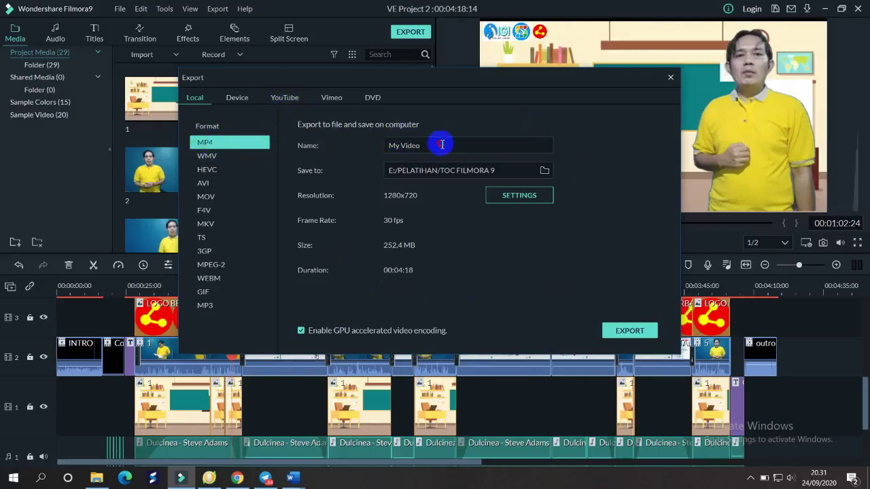
pyautogui.moveTo(439, 144); pyautogui.dragTo(377, 145)
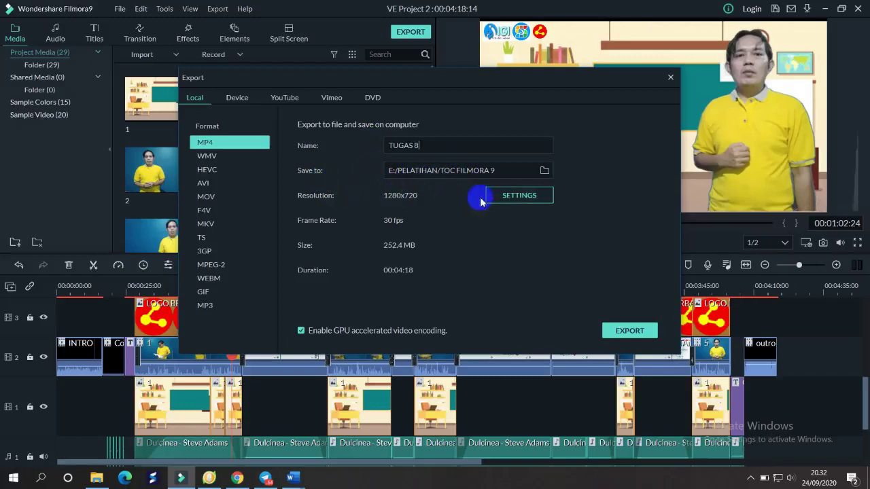
pyautogui.click(502, 199)
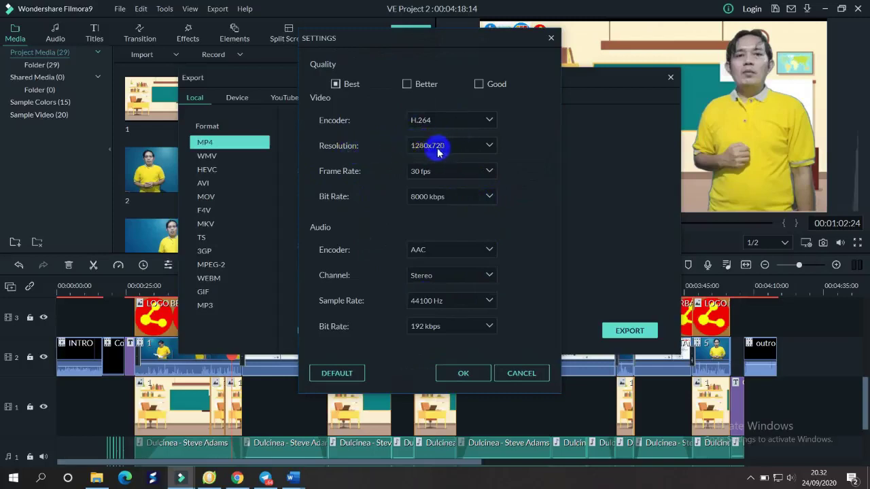
pyautogui.click(469, 375)
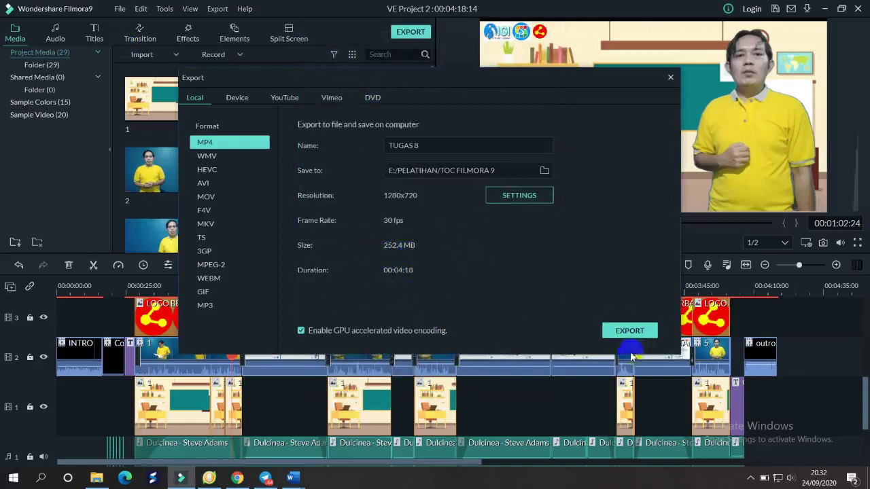
# - Export the project as the TUGAS 8 MP4 and dismiss the finished export dialog
pyautogui.click(630, 331)
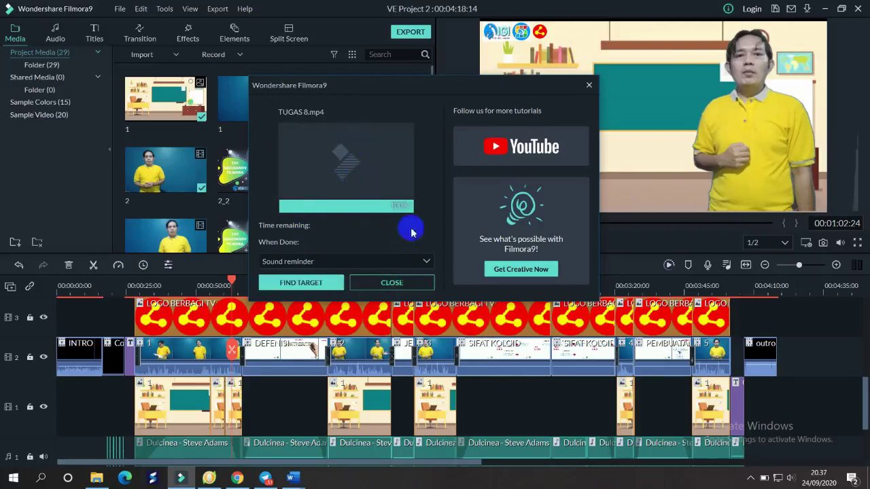
pyautogui.click(384, 282)
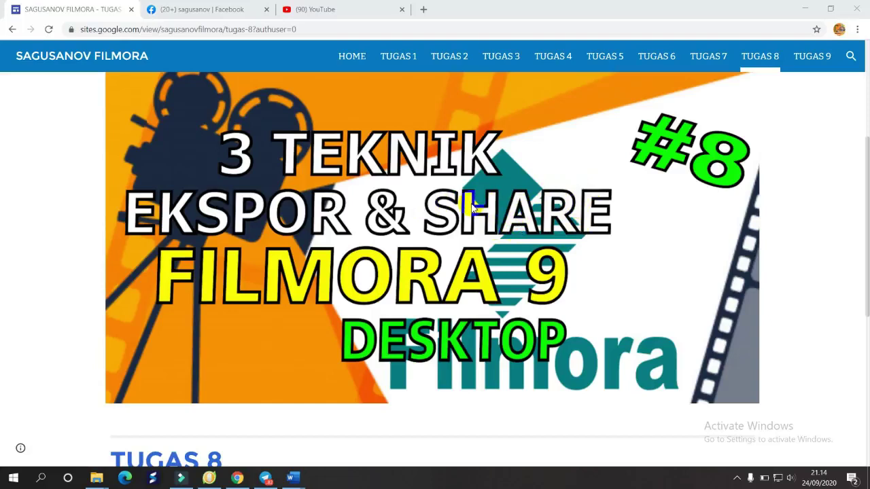
# - Switch to YouTube in the browser and start a new video upload
pyautogui.click(330, 9)
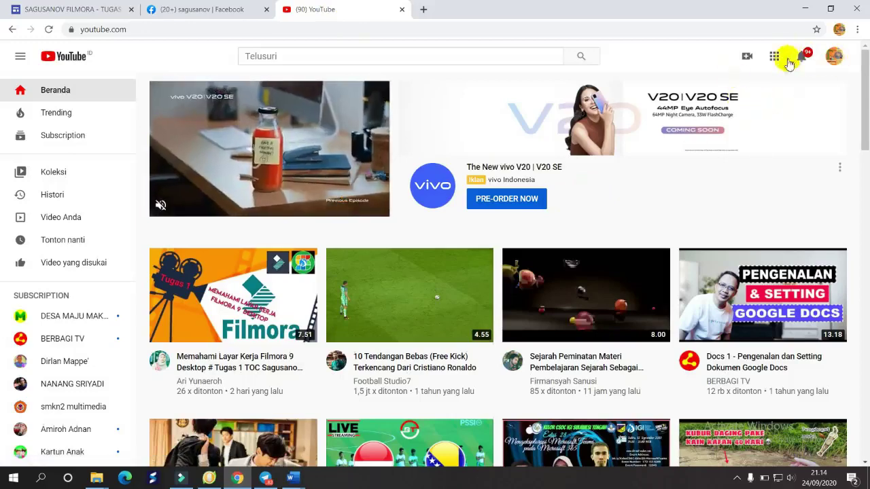
pyautogui.click(746, 59)
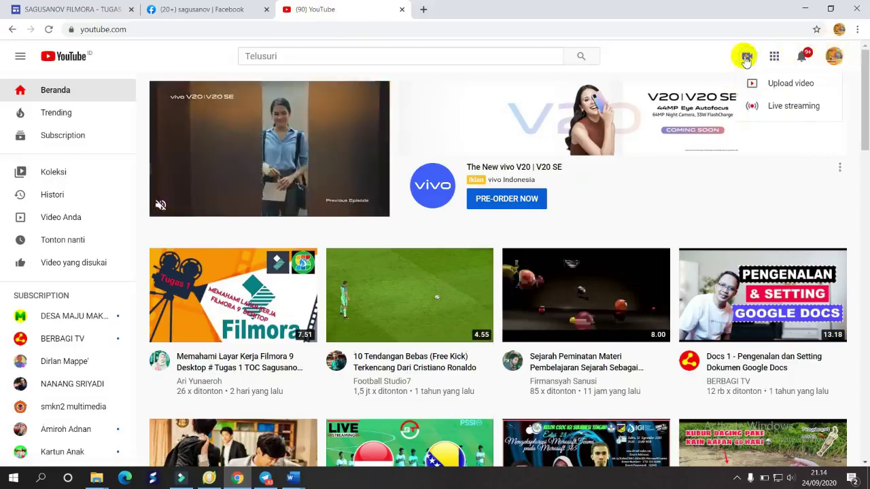
pyautogui.click(785, 87)
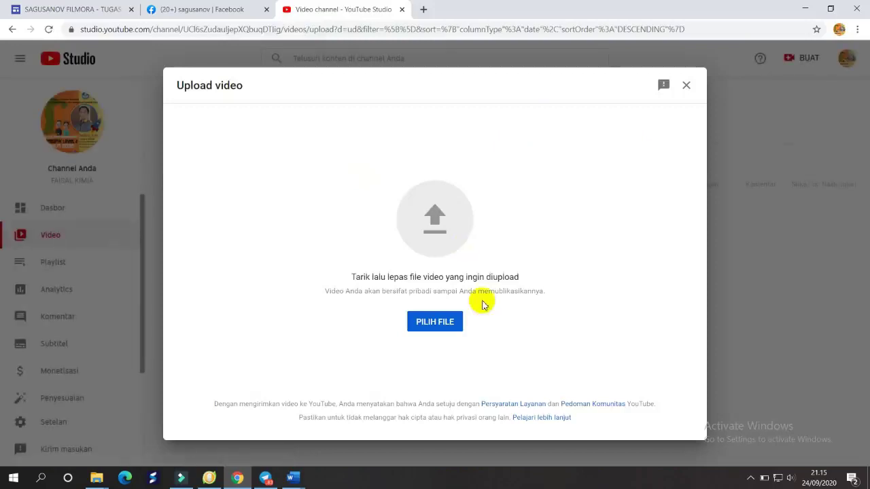
# - Upload the KOLOID video from TOC FILMORA 9's VIDEO JADI folder and title it SISTEM KOLOID
pyautogui.click(437, 328)
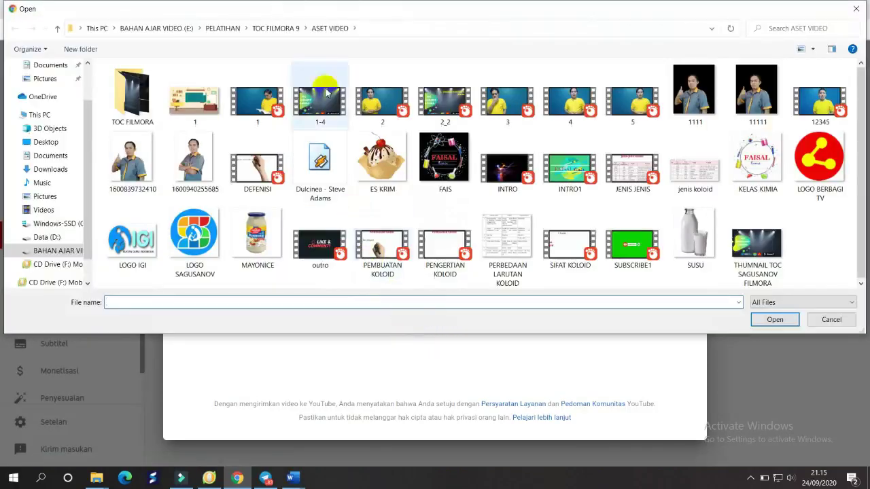
pyautogui.click(266, 28)
pyautogui.doubleClick(521, 109)
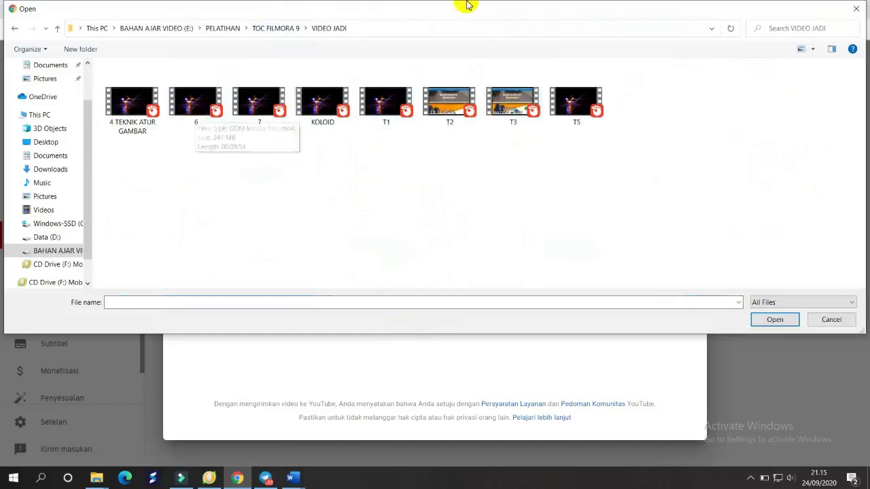
pyautogui.click(309, 100)
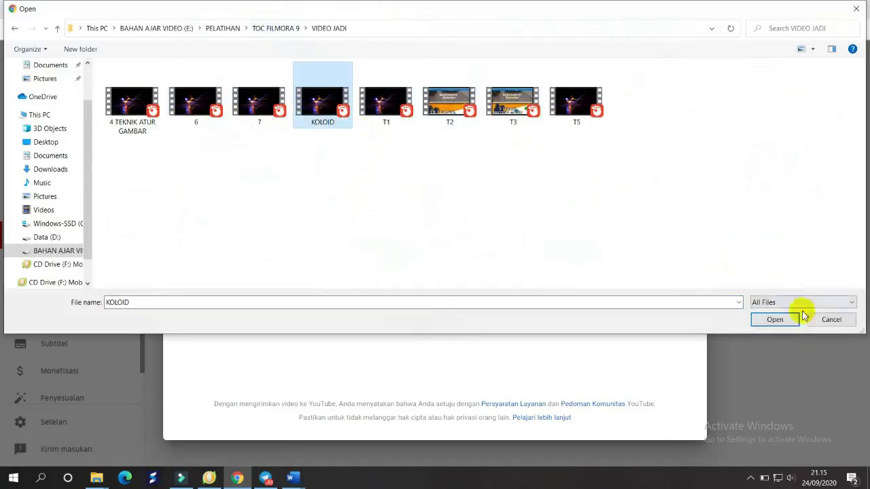
pyautogui.click(776, 321)
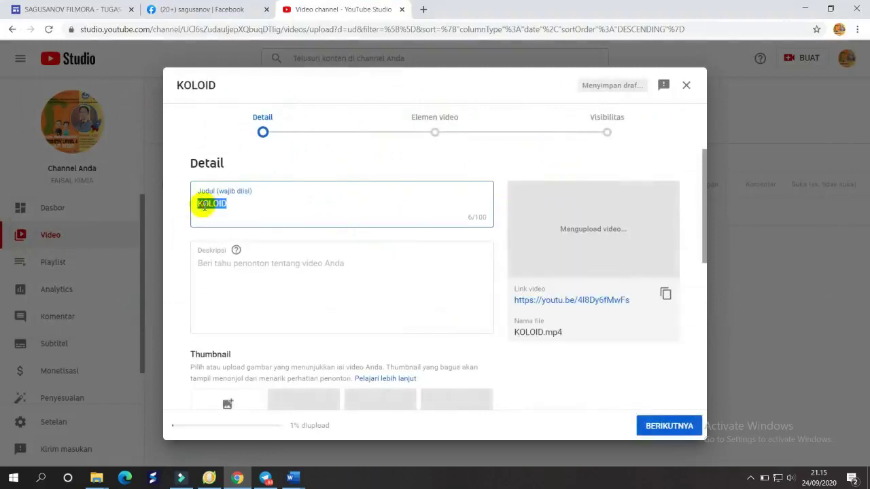
pyautogui.click(198, 204)
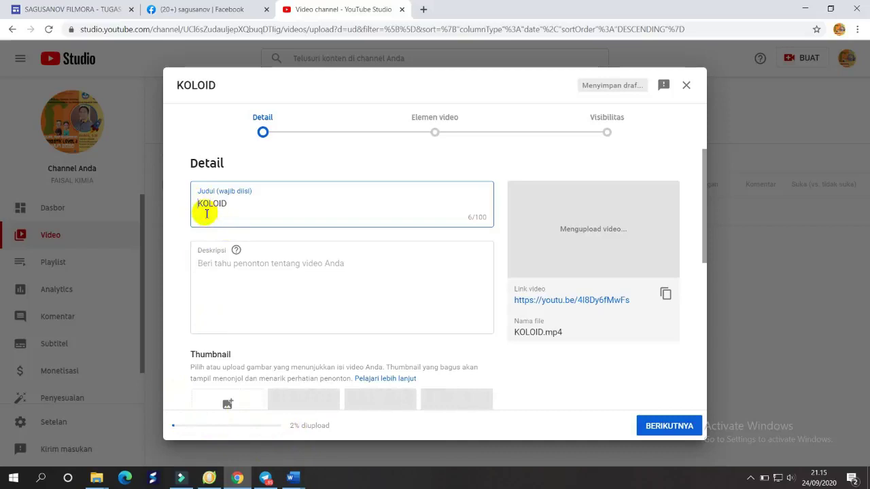
pyautogui.write('SISTEM')
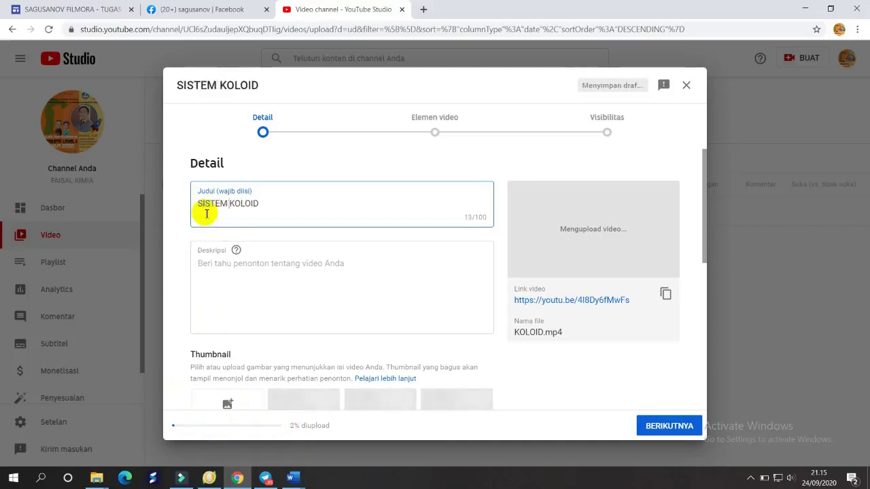
# - Switch to the LINK FILMORA document in Word and copy the Koloid description with its seven material links and hashtags
pyautogui.click(202, 258)
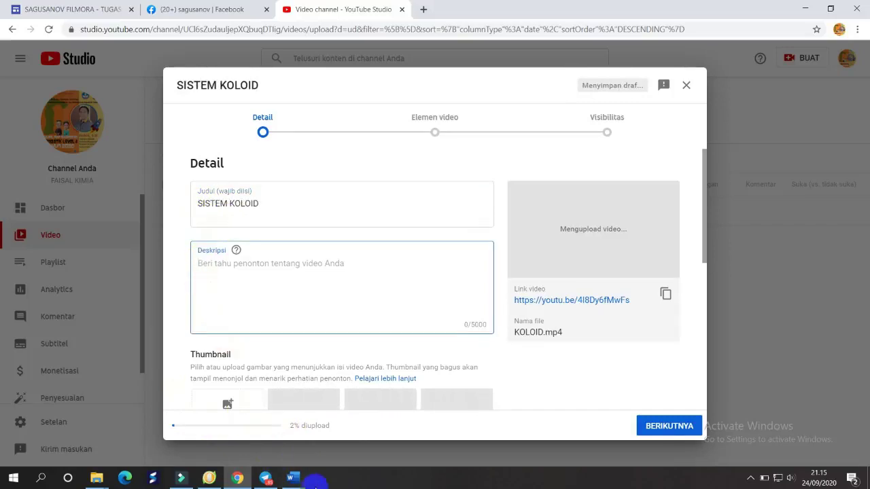
pyautogui.click(292, 478)
pyautogui.click(330, 435)
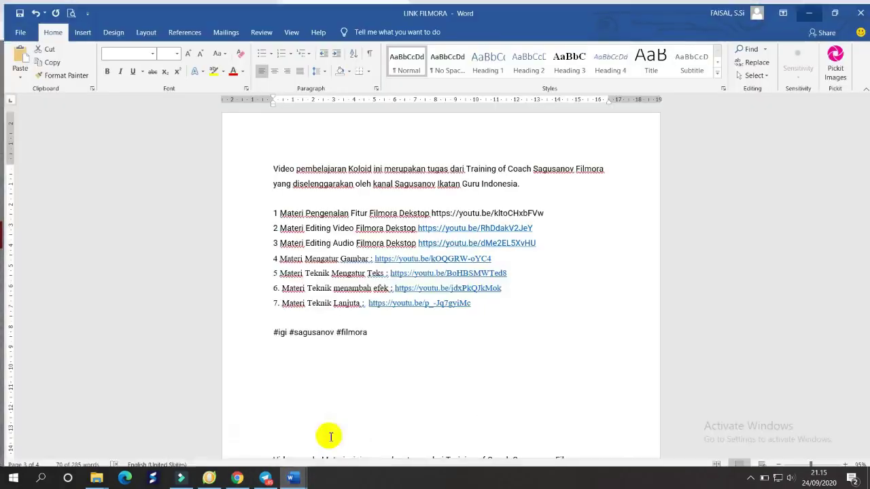
pyautogui.rightClick(301, 177)
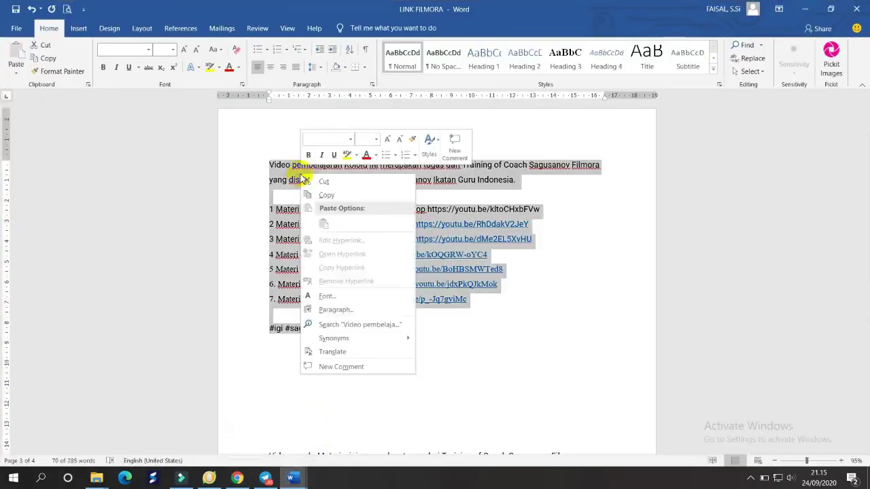
pyautogui.click(326, 195)
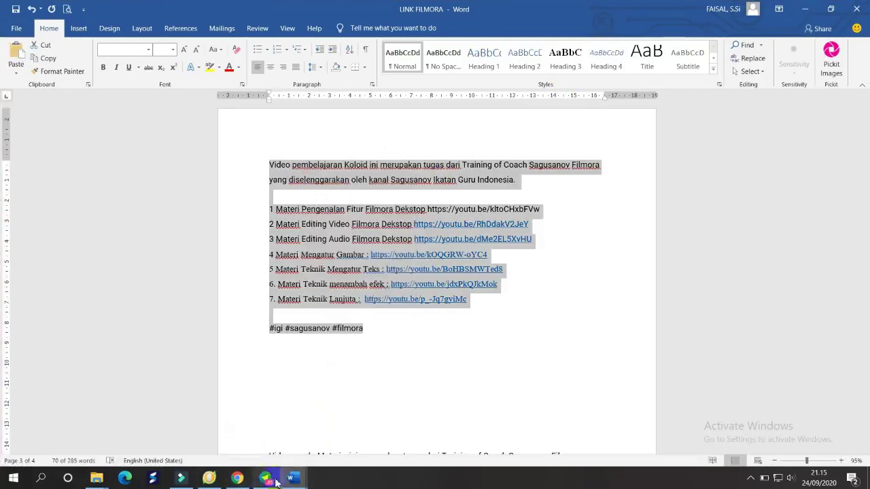
# - Return to YouTube Studio in Chrome and paste the copied text as the video's description
pyautogui.click(237, 478)
pyautogui.rightClick(212, 267)
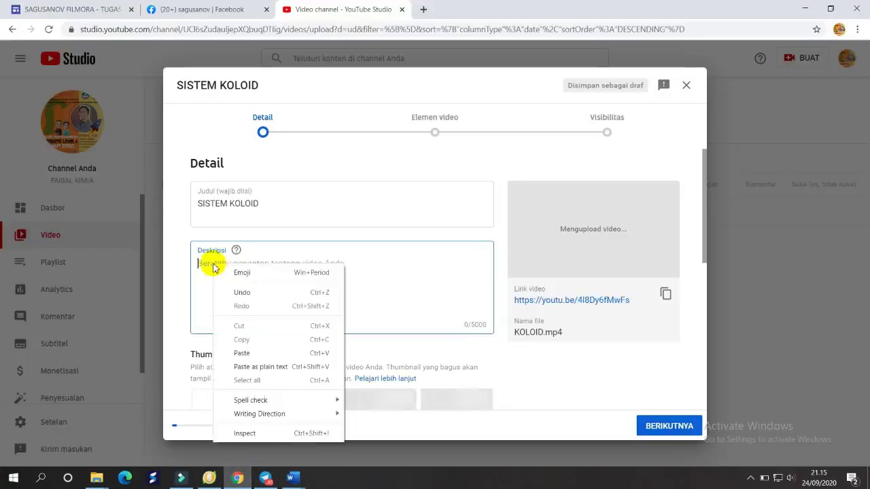
pyautogui.click(244, 354)
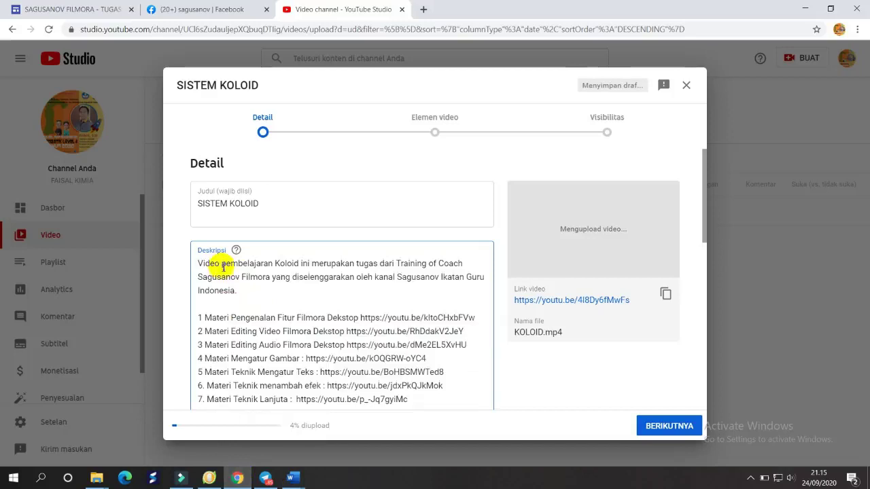
# - Upload the SISTEM KOLOID image from TOC FILMORA 9's THUMBNAIL folder as the video's thumbnail
pyautogui.scroll(-2, 295, 299)
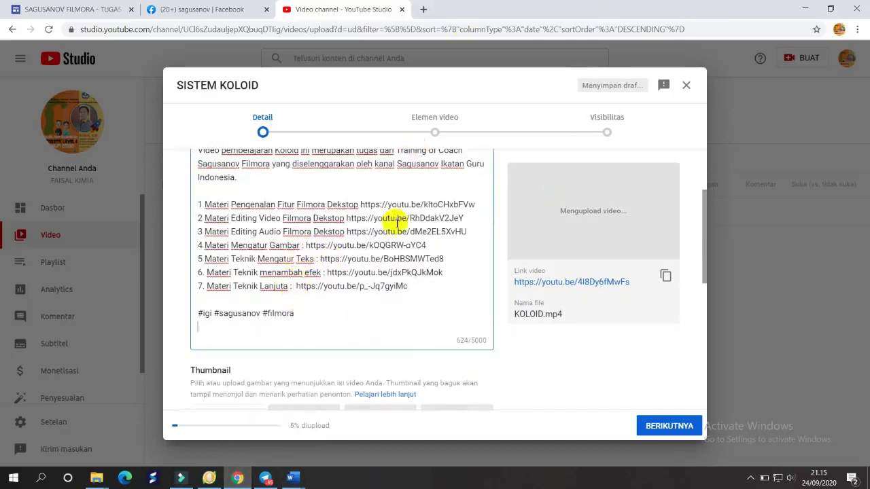
pyautogui.scroll(-3, 336, 265)
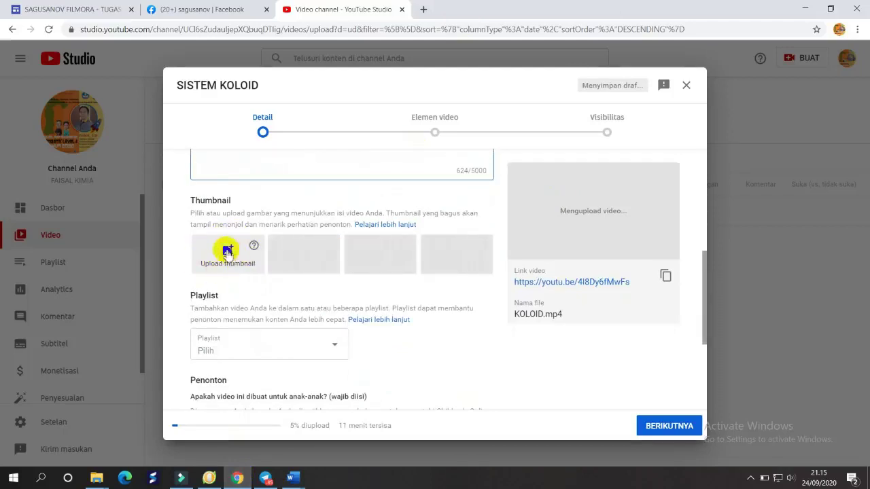
pyautogui.click(228, 253)
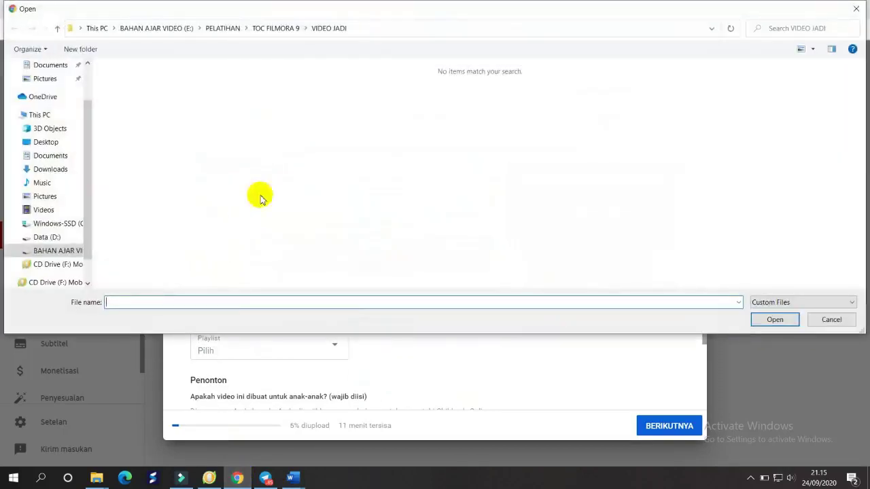
pyautogui.click(284, 29)
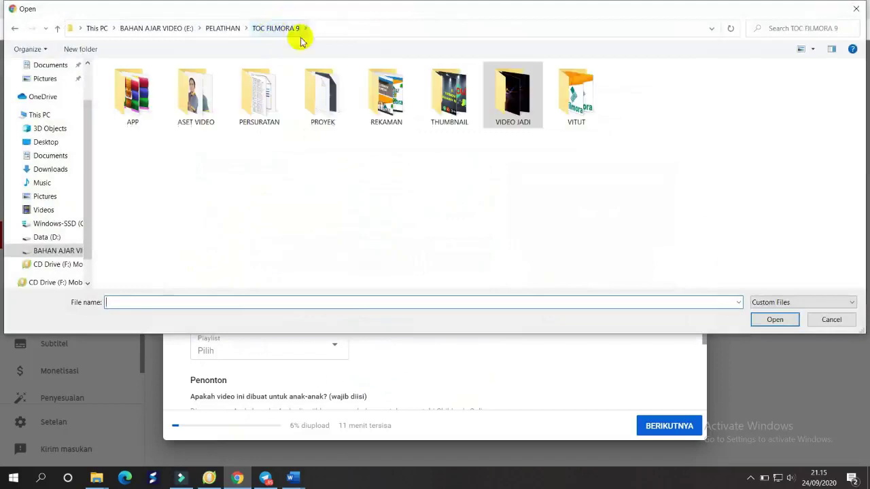
pyautogui.doubleClick(449, 102)
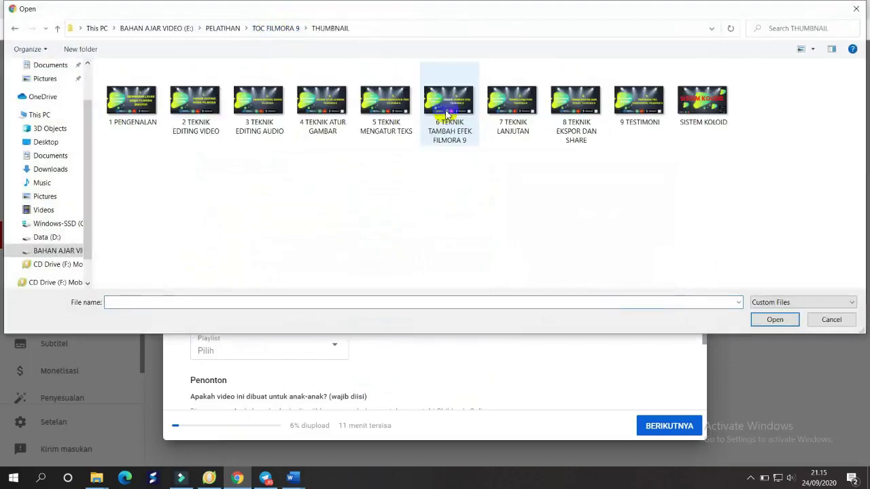
pyautogui.click(707, 117)
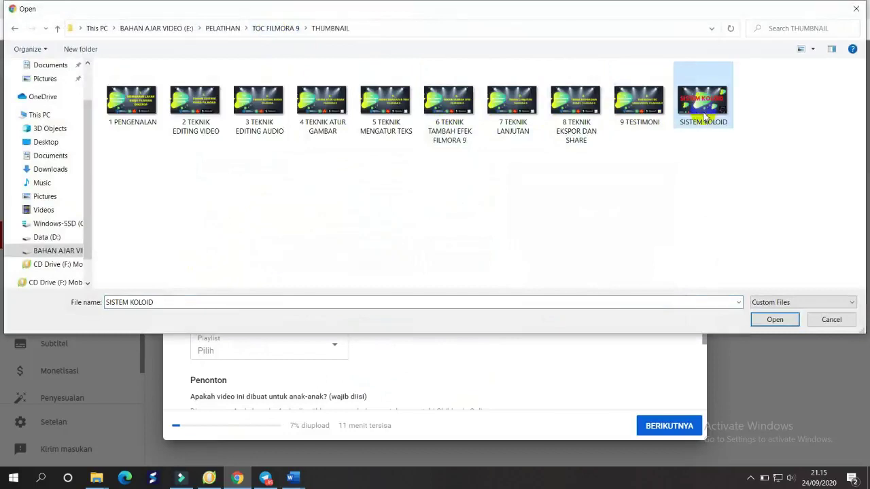
pyautogui.click(792, 319)
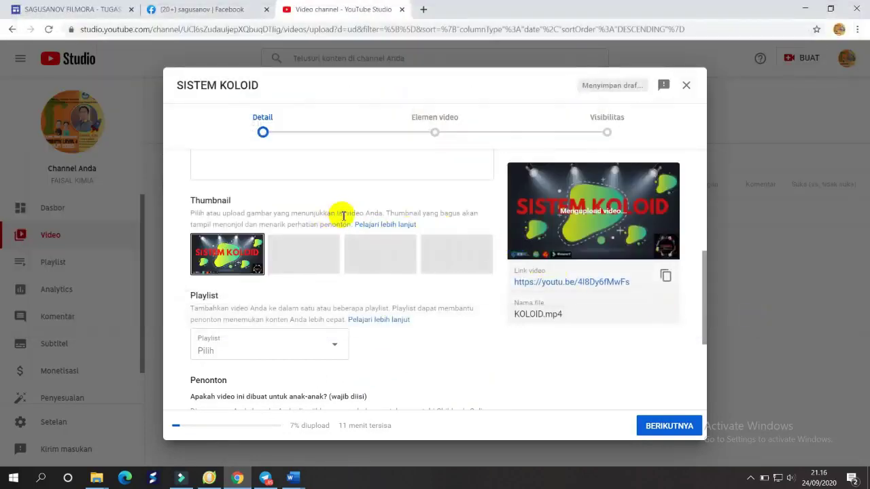
# - Mark the video as not made for children and review the title, description, thumbnail, playlist and audience details
pyautogui.scroll(-3, 379, 317)
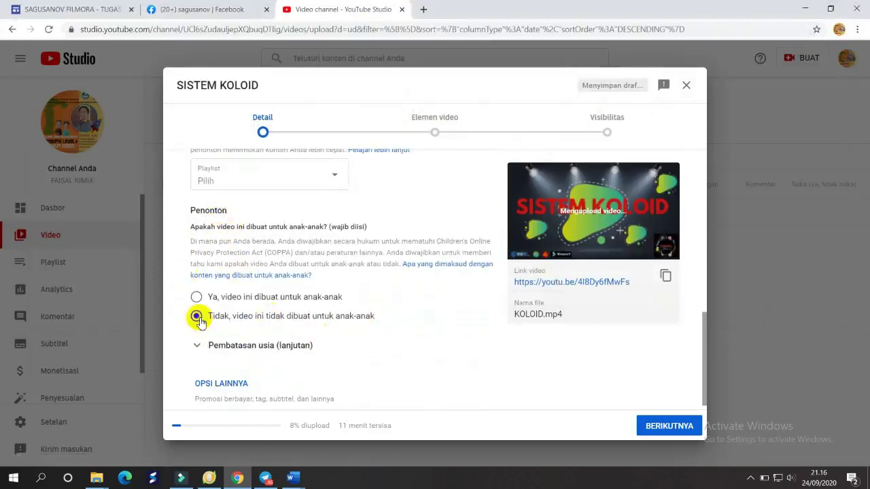
pyautogui.scroll(10, 272, 326)
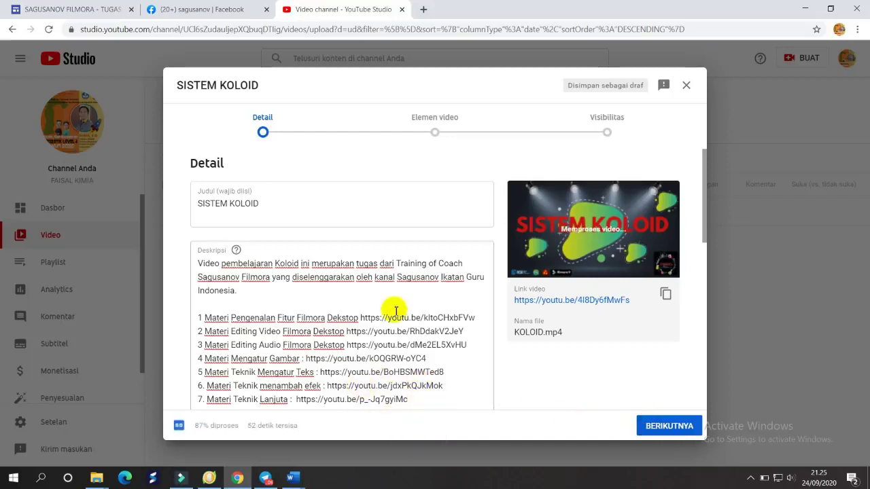
pyautogui.scroll(-6, 394, 307)
pyautogui.scroll(-2, 301, 272)
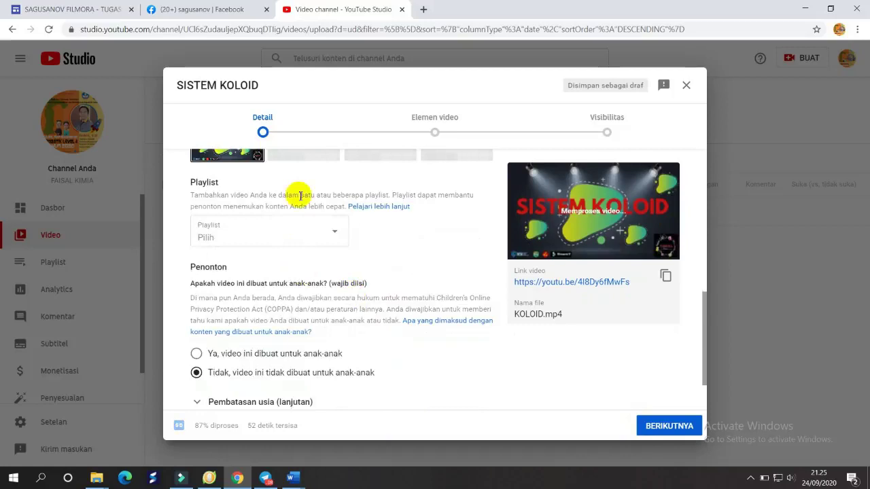
pyautogui.scroll(2, 297, 194)
pyautogui.scroll(-1, 297, 222)
pyautogui.scroll(-2, 297, 222)
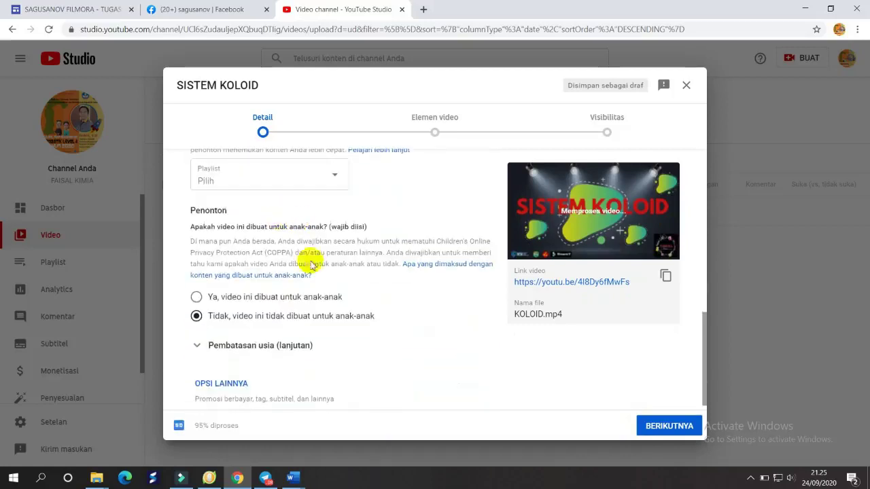
# - Continue past the video elements stage to the visibility settings without adding an end screen or cards
pyautogui.click(653, 429)
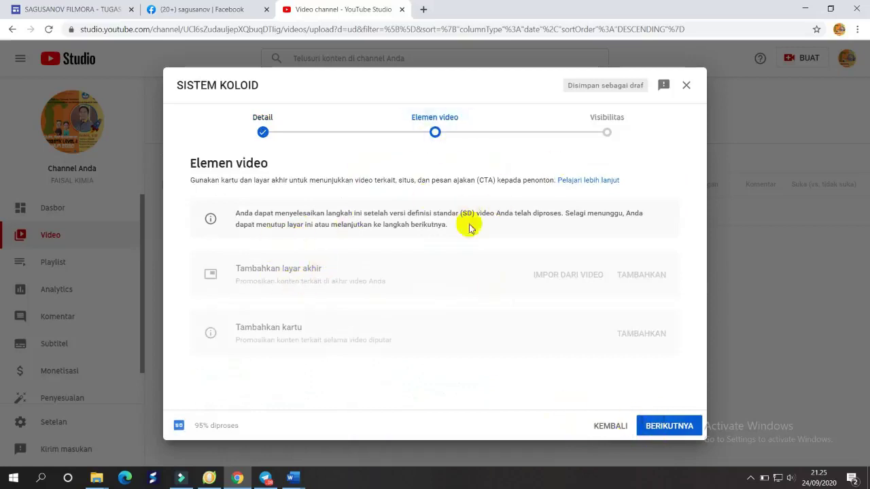
pyautogui.click(607, 125)
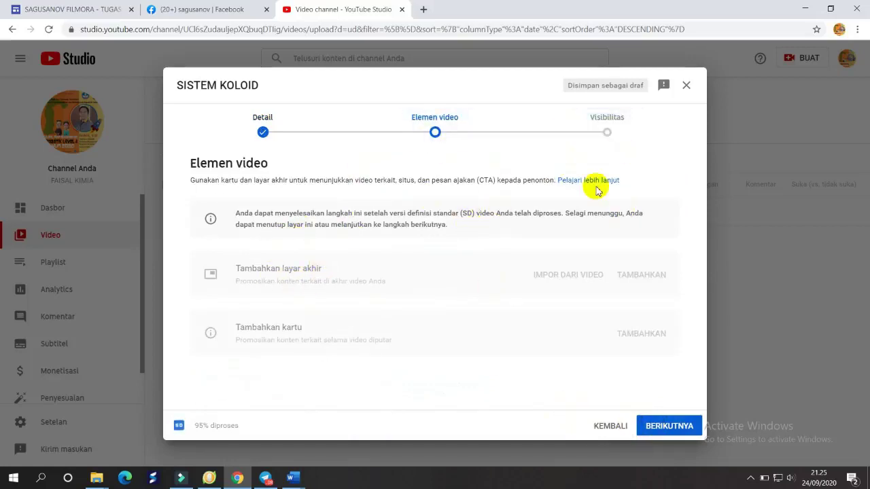
pyautogui.click(668, 426)
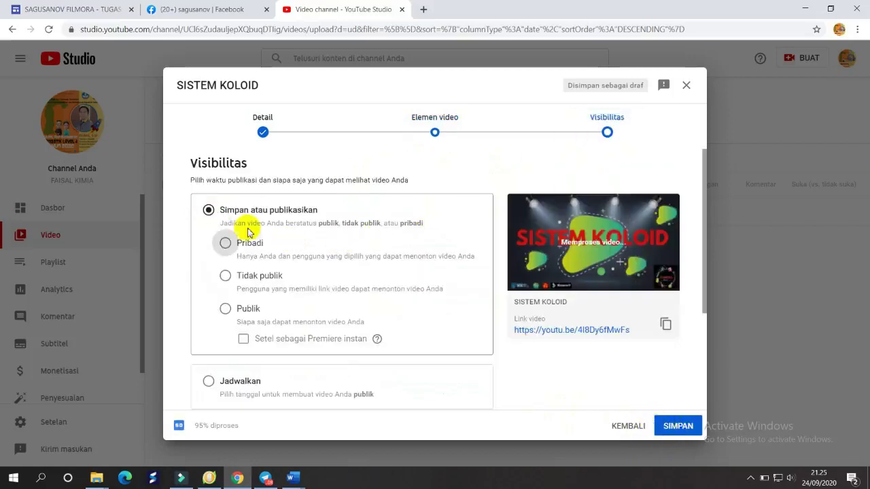
# - Publish the SISTEM KOLOID video with Publik visibility and copy its video link
pyautogui.click(225, 312)
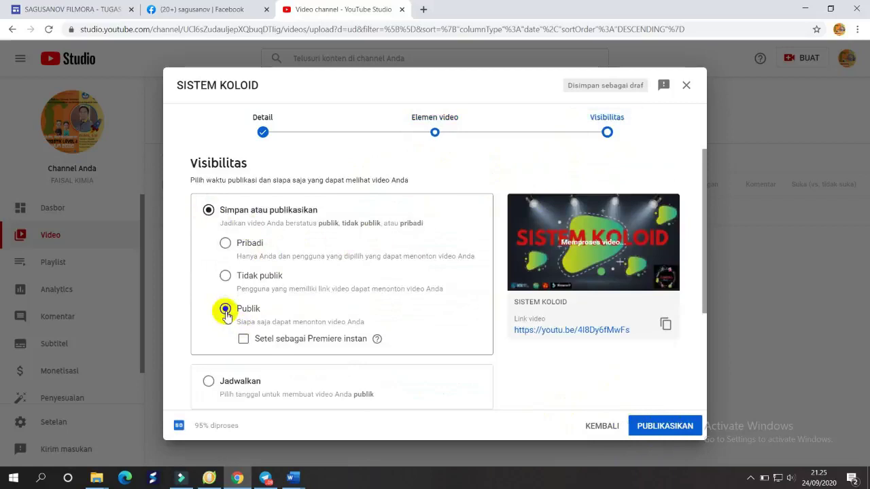
pyautogui.scroll(-3, 292, 344)
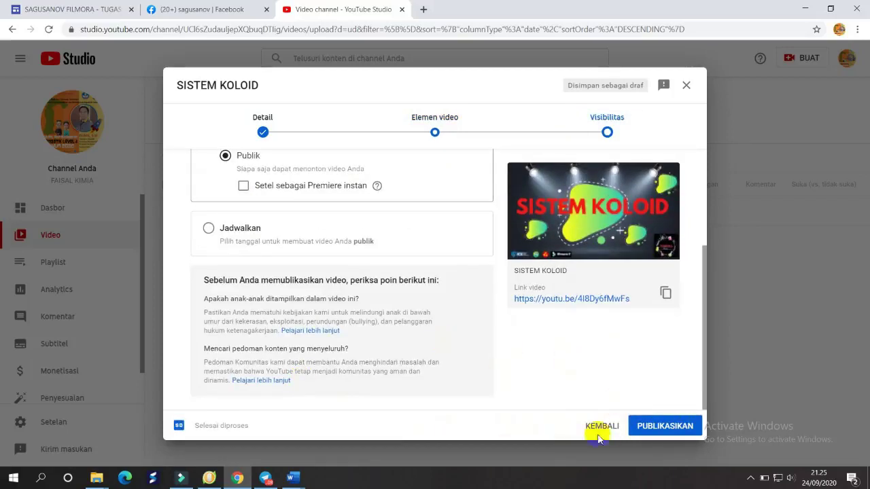
pyautogui.click(653, 426)
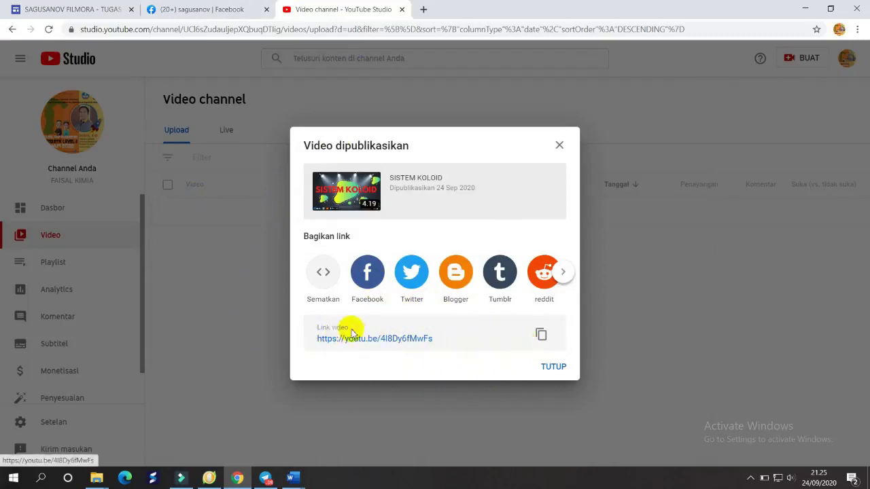
pyautogui.click(541, 337)
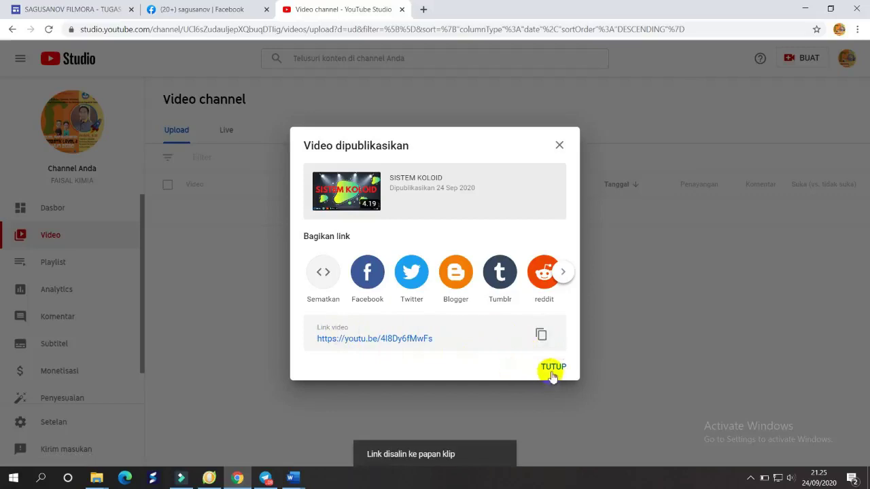